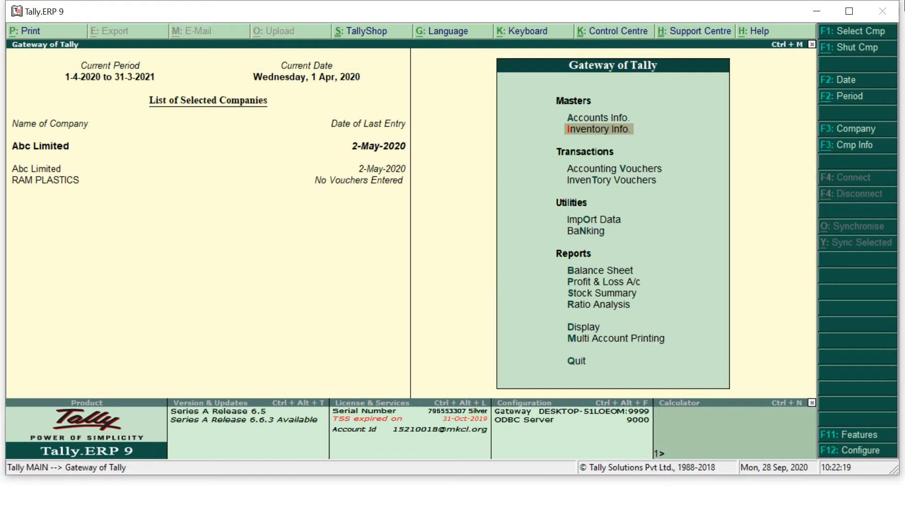
Select RAM PLASTICS from the list of companies as the active company
click(844, 31)
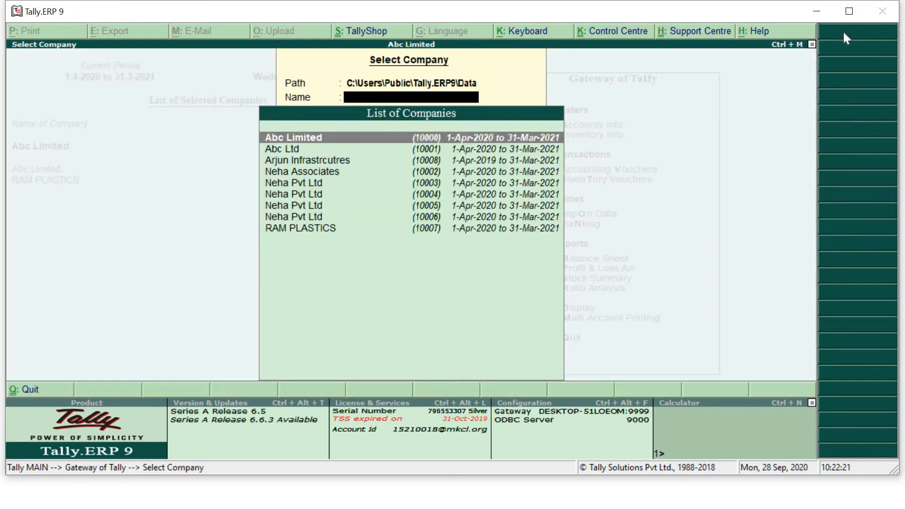
key(Down)
key(Down)
key(Down)
key(Down)
key(Down)
key(Down)
key(Down)
key(Down)
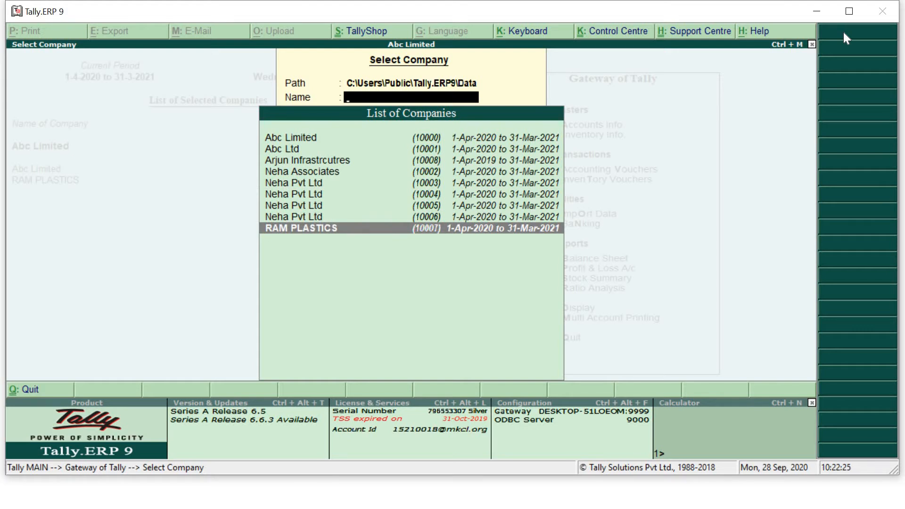
key(Return)
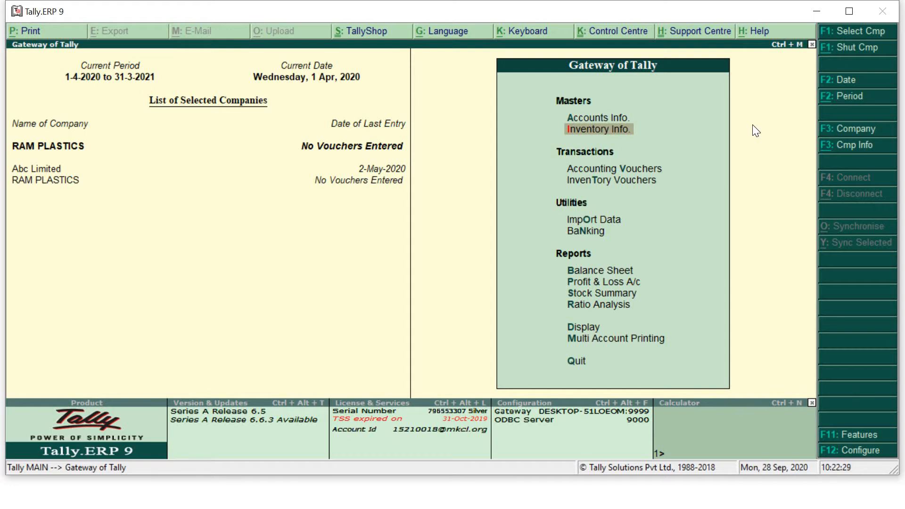
Start a new purchase accounting voucher for RAM PLASTICS, trying the voucher layout and returning to the item invoice layout
key(Down)
key(Down)
key(Up)
key(Return)
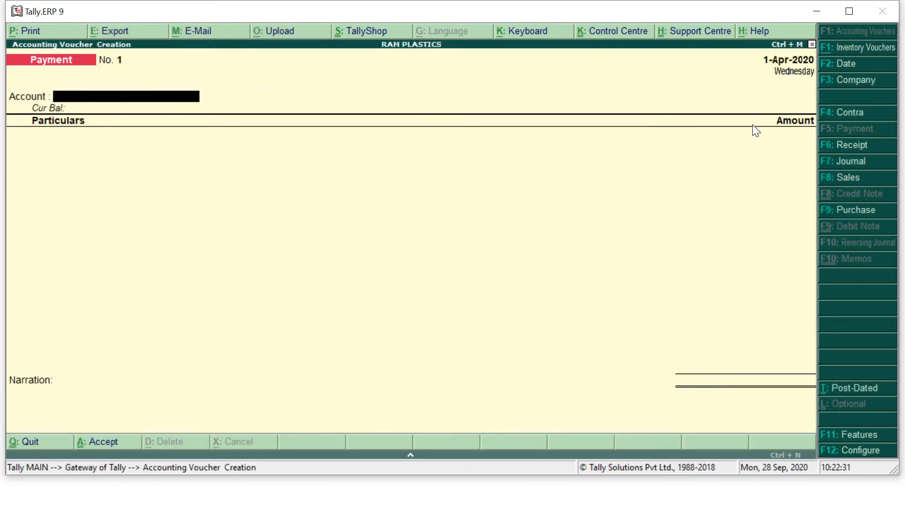
click(857, 214)
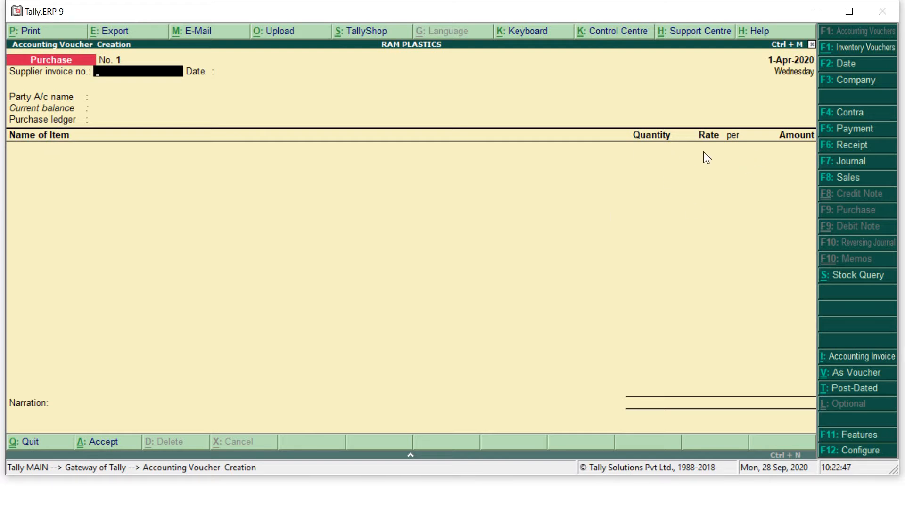
click(854, 373)
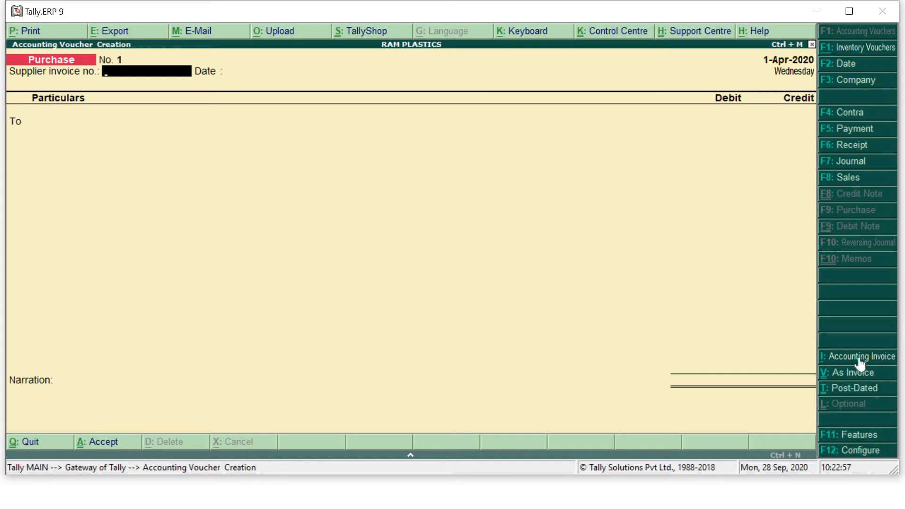
click(849, 376)
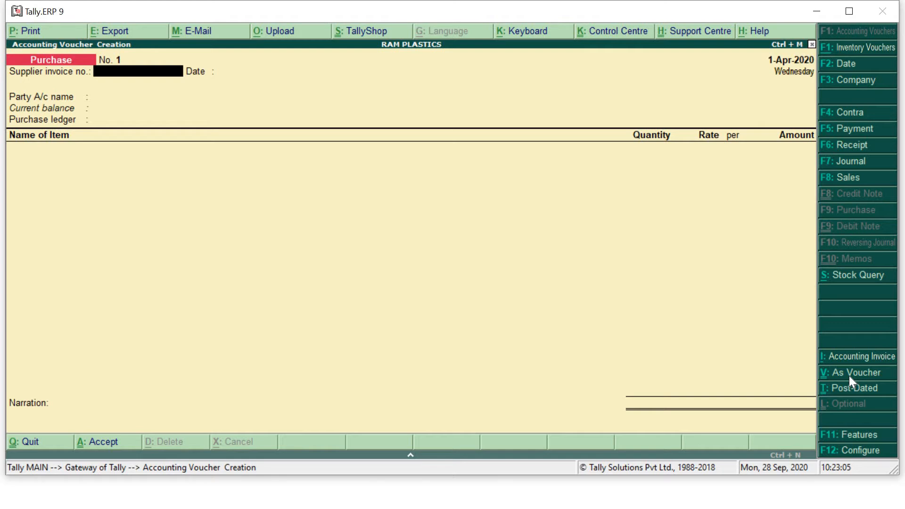
Check the purchase date on the bill slide and set the period from 1-5-2020 to 1-5-2020
key(alt+Tab)
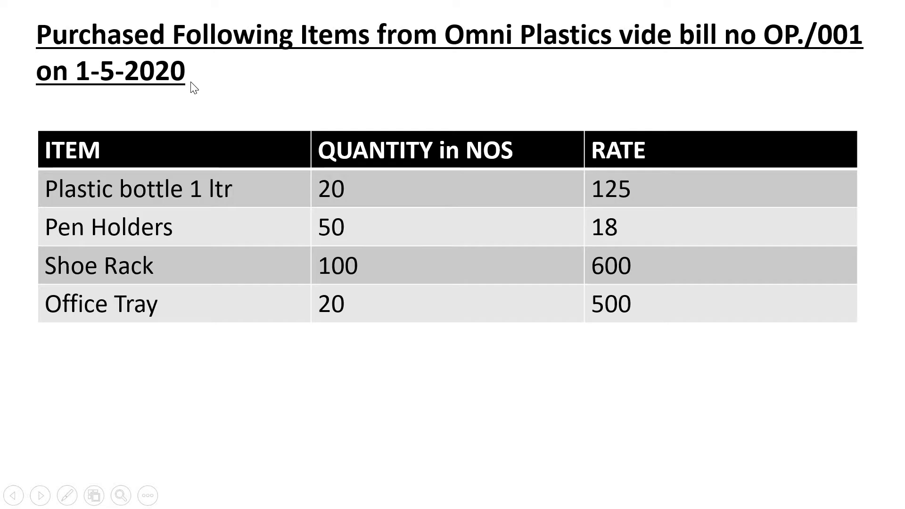
key(alt+Tab)
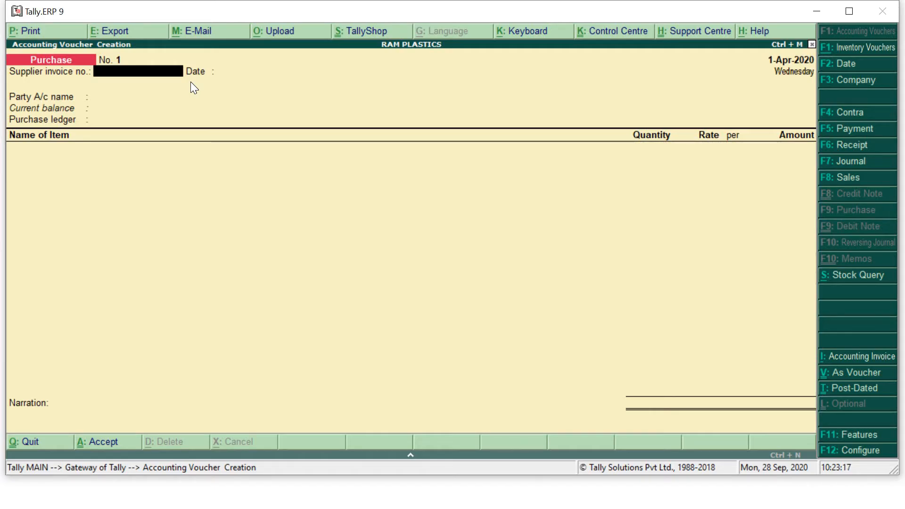
key(alt+F2)
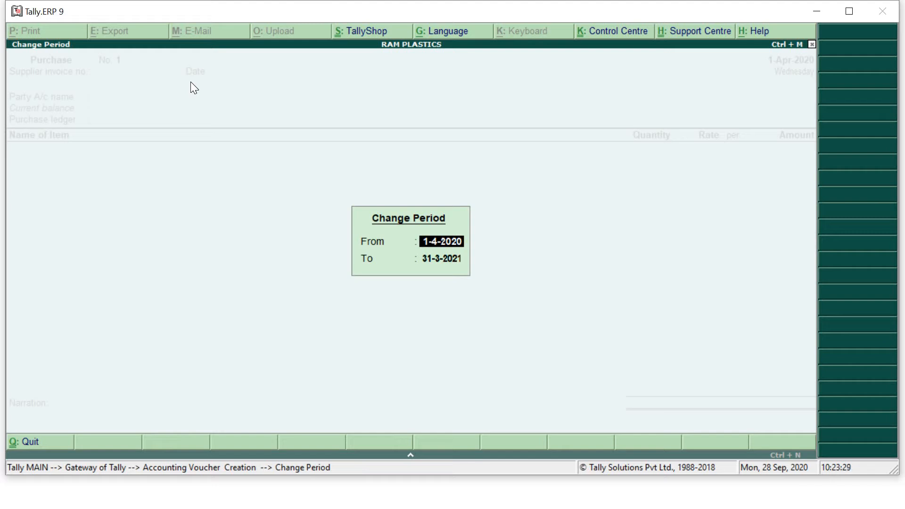
text(1-5-20)
key(Return)
text(1-5-)
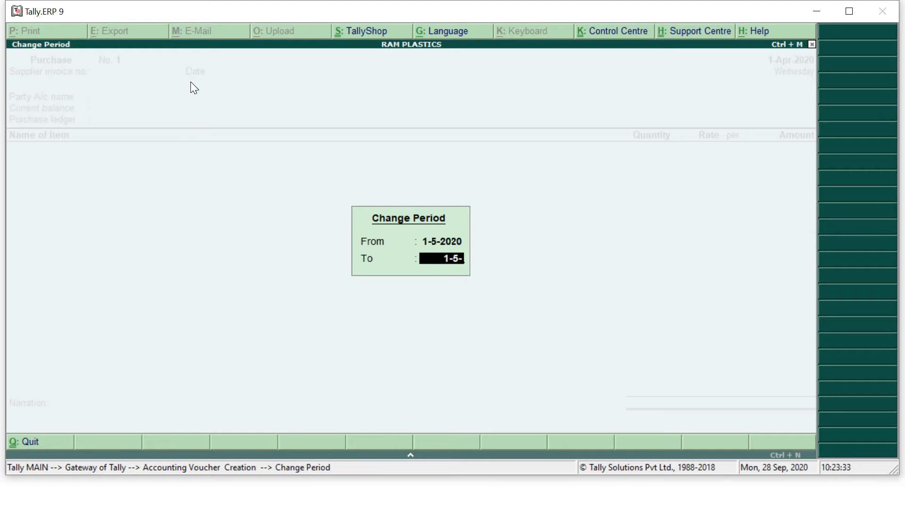
text(2020)
key(Return)
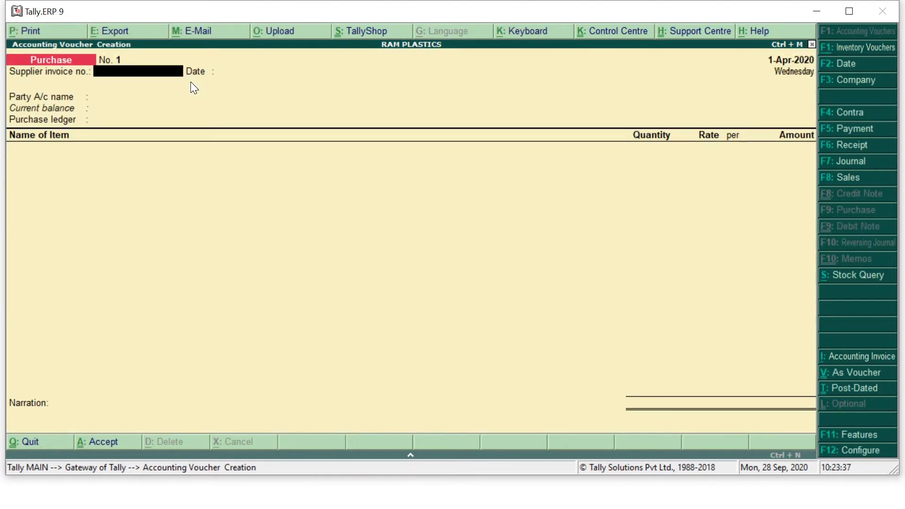
Set the purchase voucher date to 1-5-2020
key(F2)
text(1-5-2020)
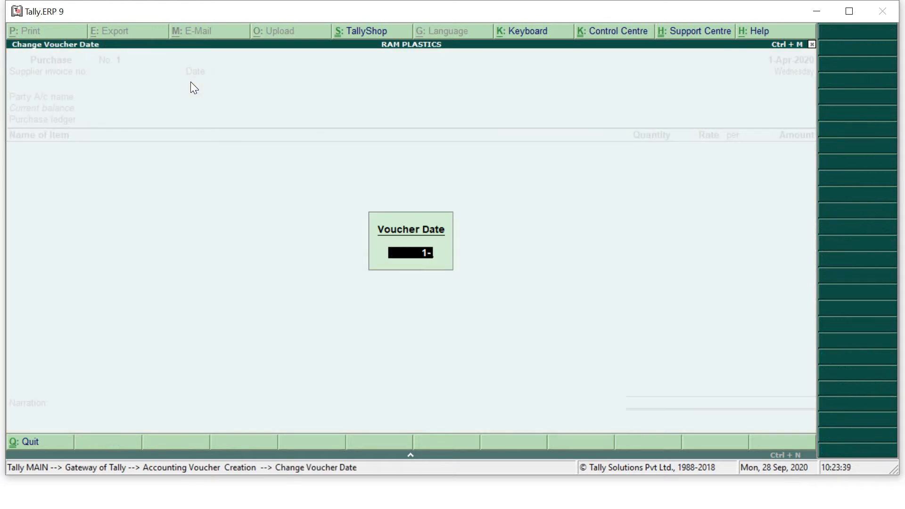
key(Return)
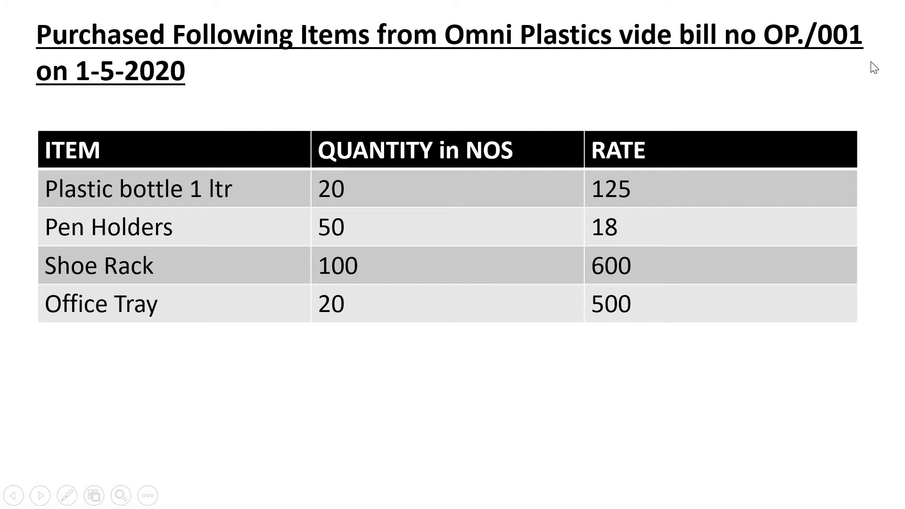
Enter OP/001 as the supplier invoice number and accept 1-May-2020 as the invoice date
key(alt+Tab)
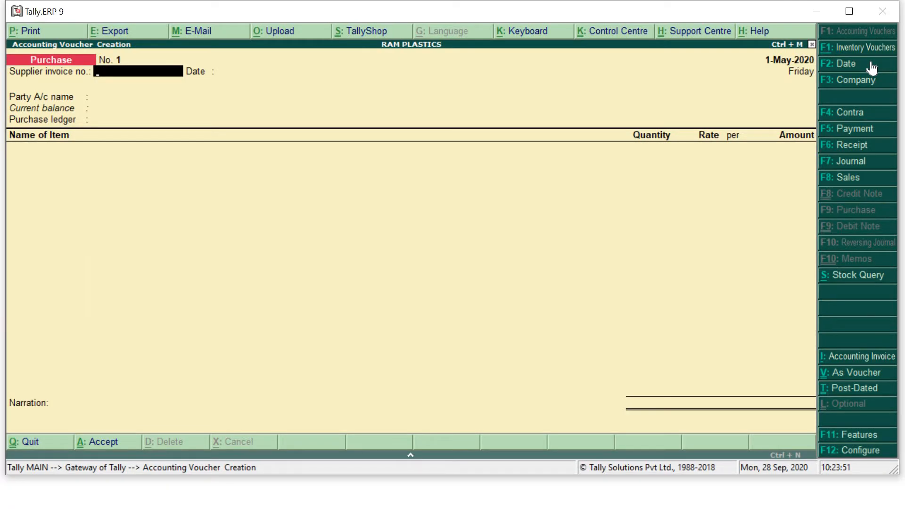
text(OP/001)
key(Return)
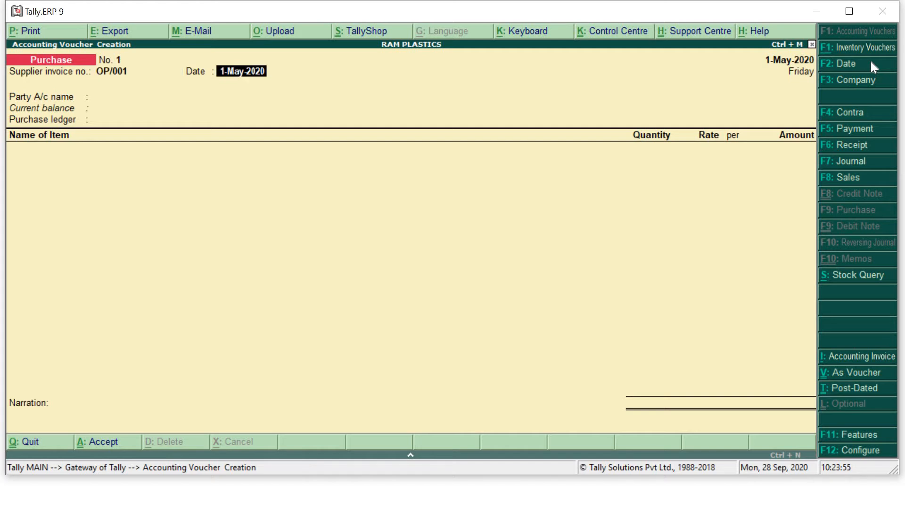
key(Return)
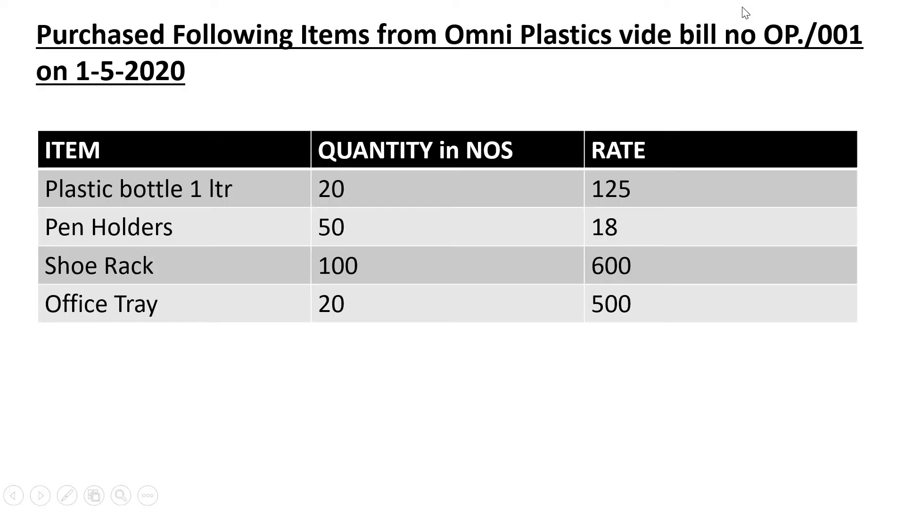
Choose OMNI PLASTICS as the party account of the purchase voucher
key(alt+Tab)
key(Down)
key(Down)
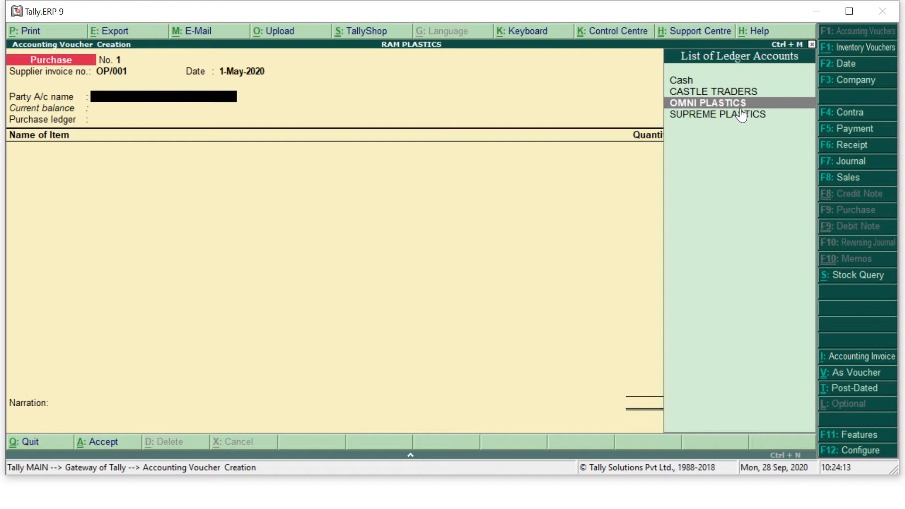
key(Return)
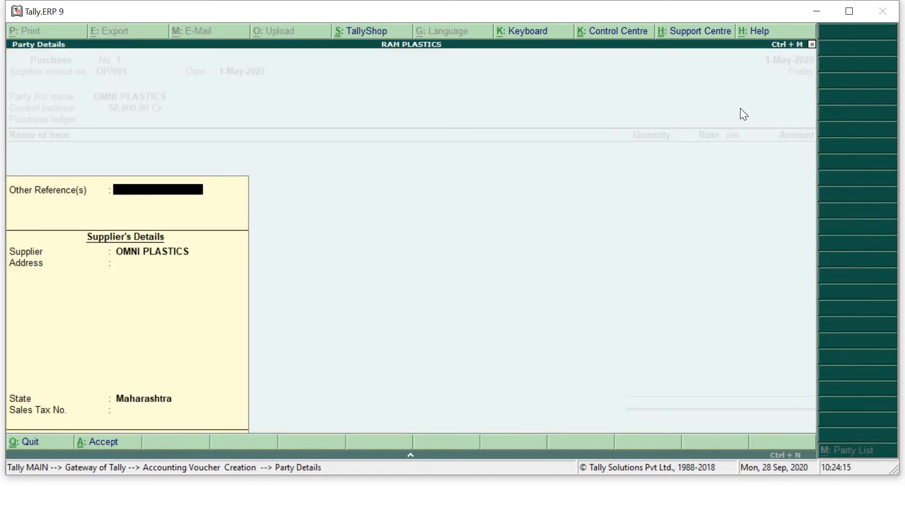
Fill in the supplier's address in the party details, keep Maharashtra as the state, and accept the details
key(Return)
key(Return)
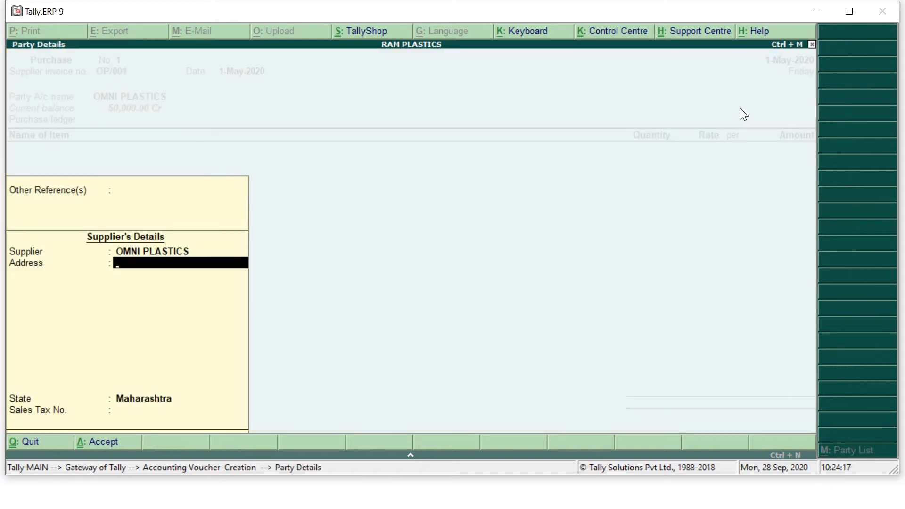
text(Sangli)
key(Return)
key(Return)
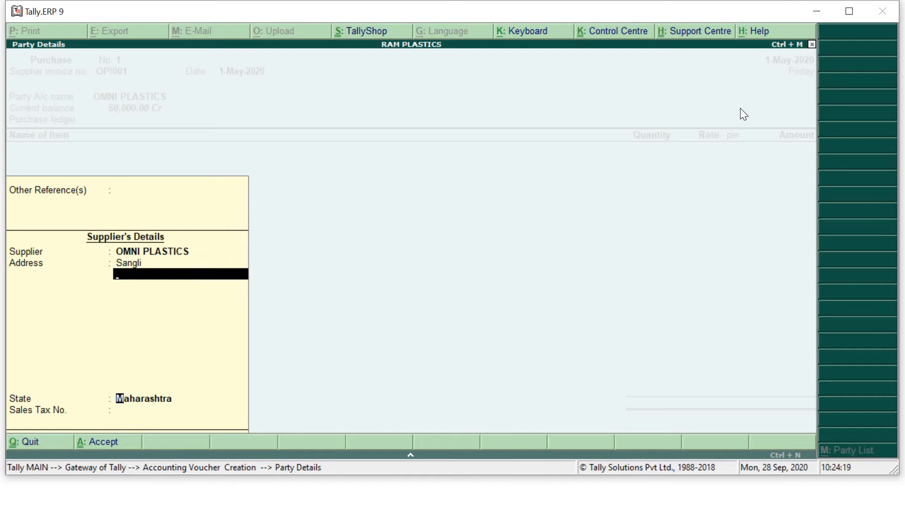
key(Return)
key(Return)
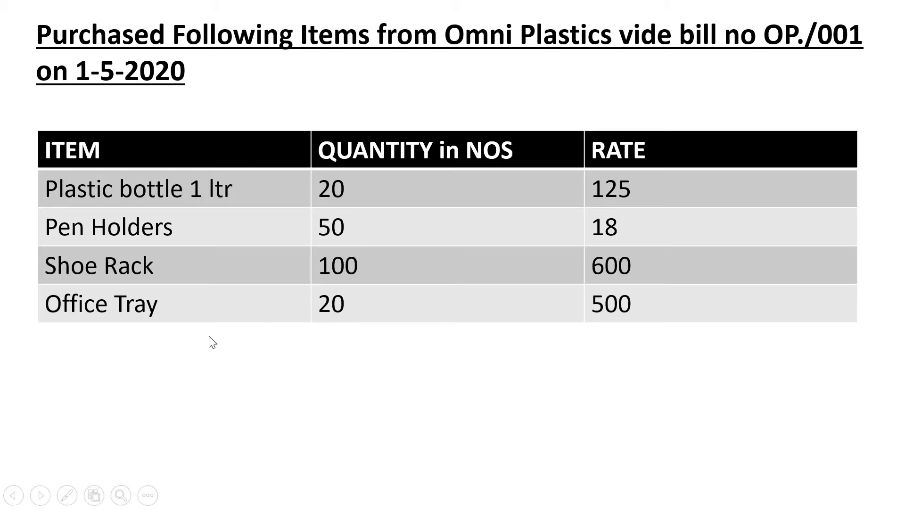
Assign Goods Purchase as the purchase ledger of the voucher
key(alt+Tab)
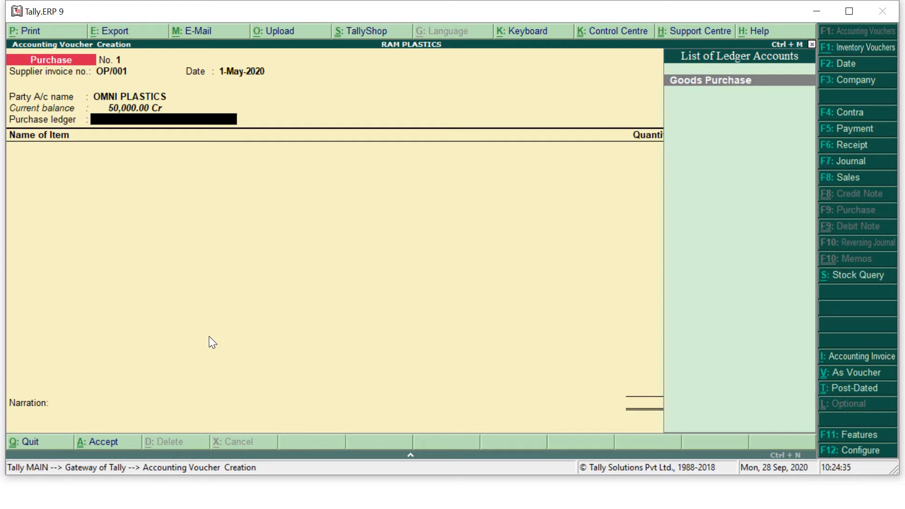
key(Return)
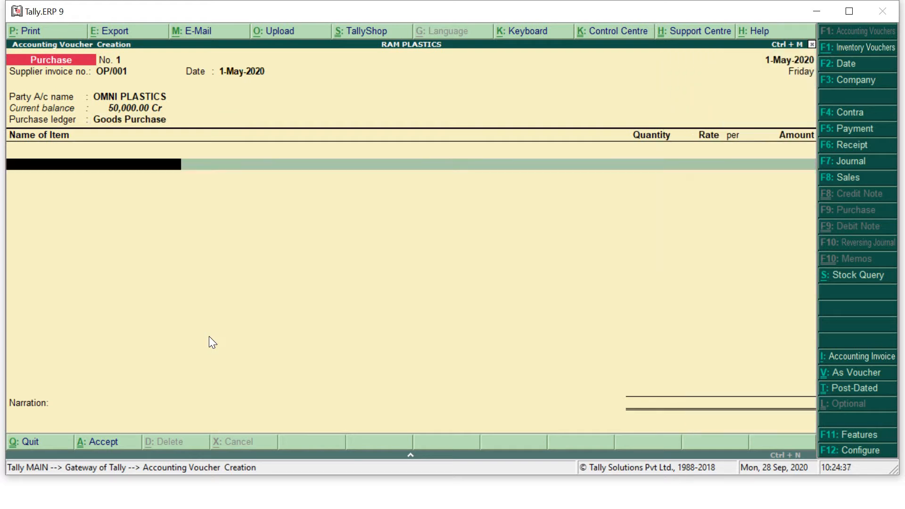
key(BackSpace)
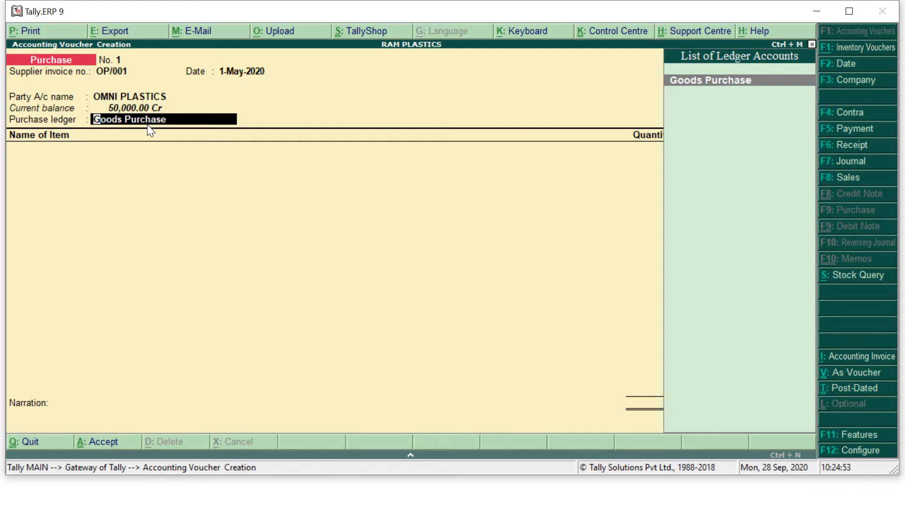
key(Return)
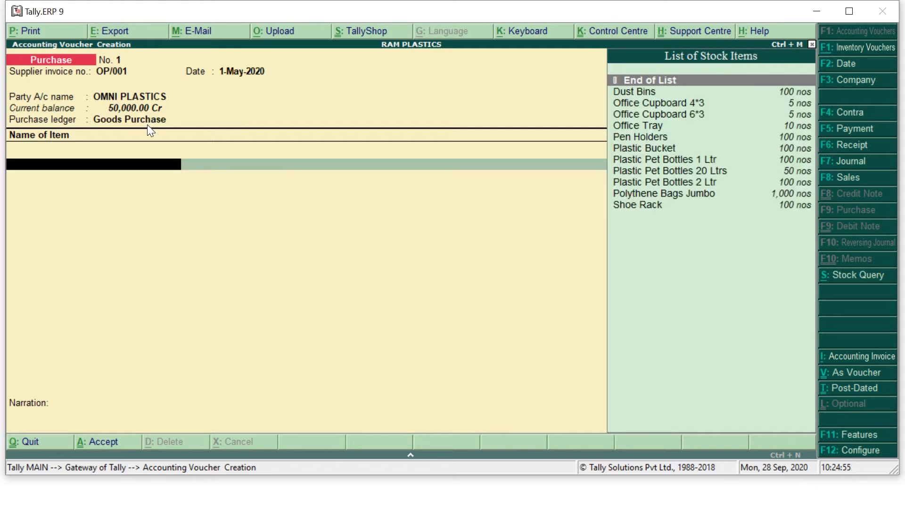
Check the purchased items on the bill slide and add Plastic Pet Bottles 1 Ltr as the first stock item
key(alt+Tab)
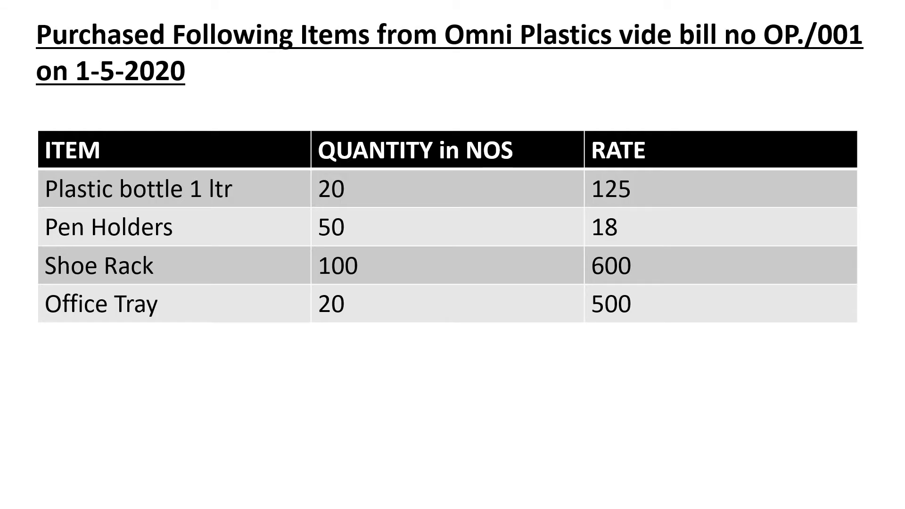
key(alt+Tab)
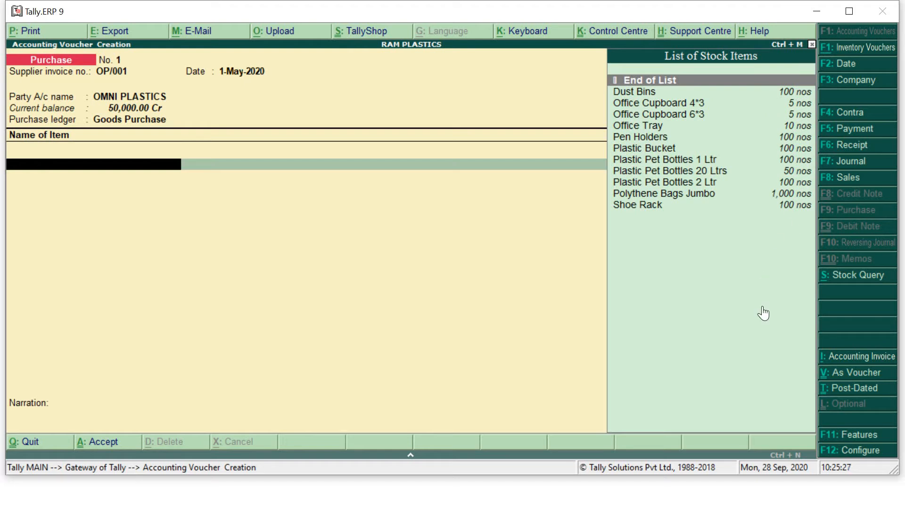
key(alt+Tab)
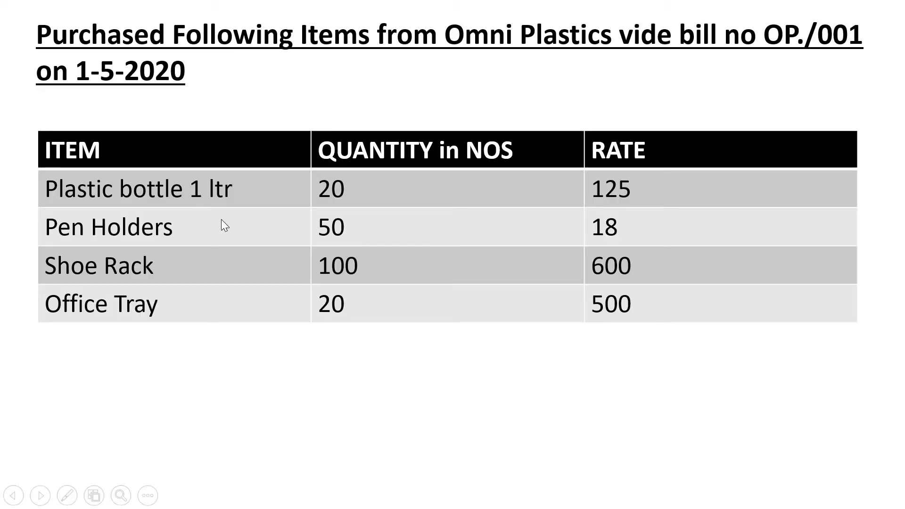
key(alt+Tab)
text(Pla)
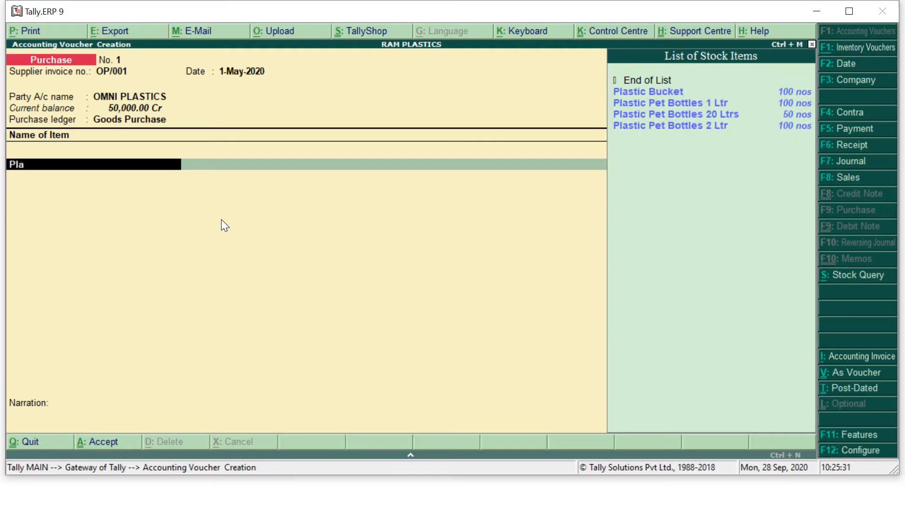
key(Return)
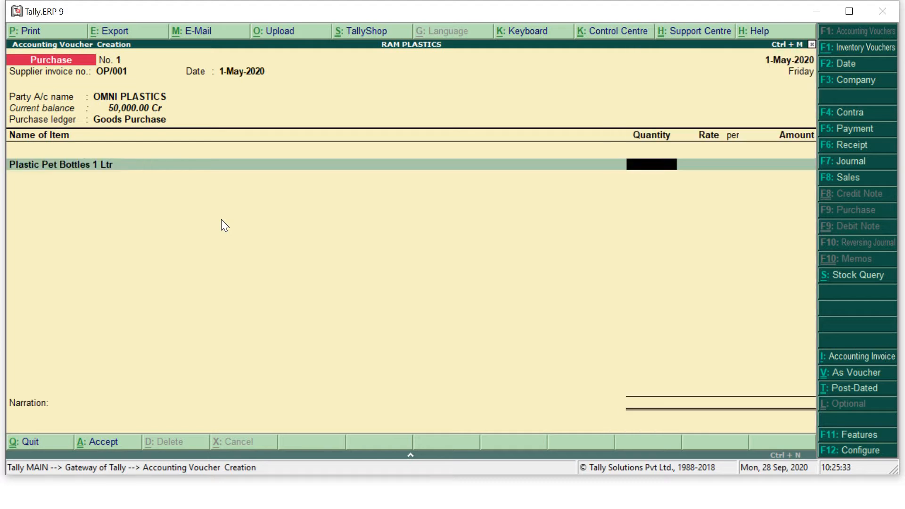
Set the quantity of Plastic Pet Bottles 1 Ltr to 20 nos and the rate to 125, as listed on the slide
key(alt+Tab)
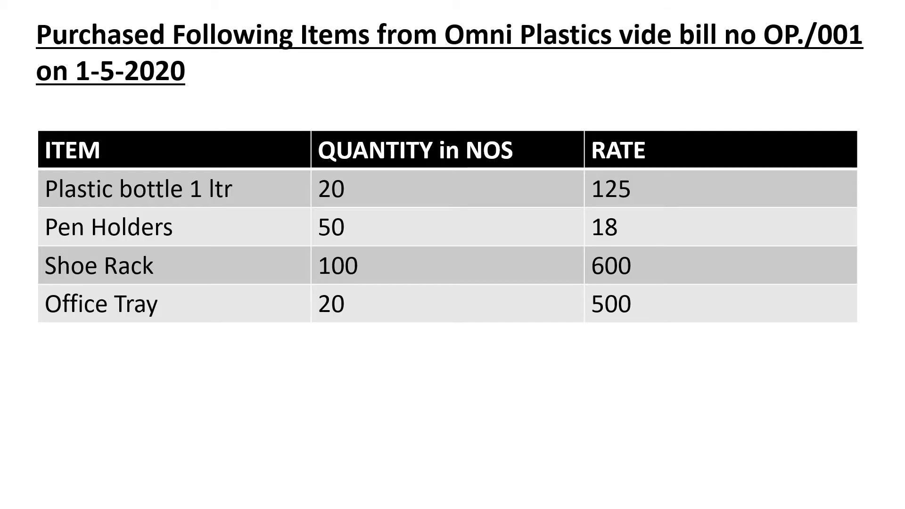
key(alt+Tab)
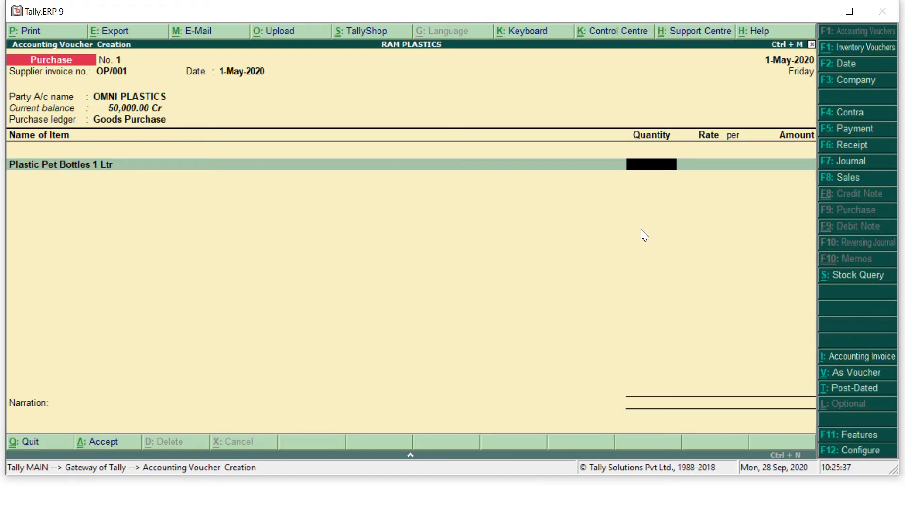
text(20)
key(Return)
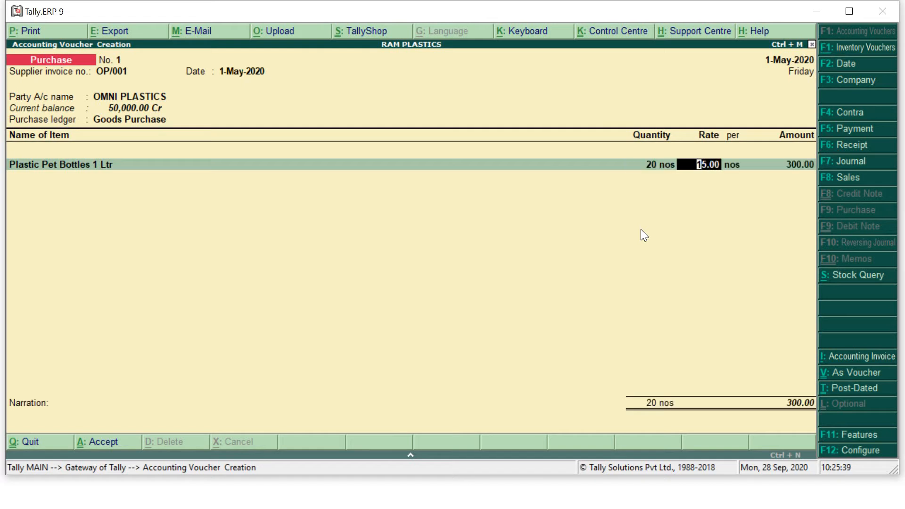
text(125)
key(Return)
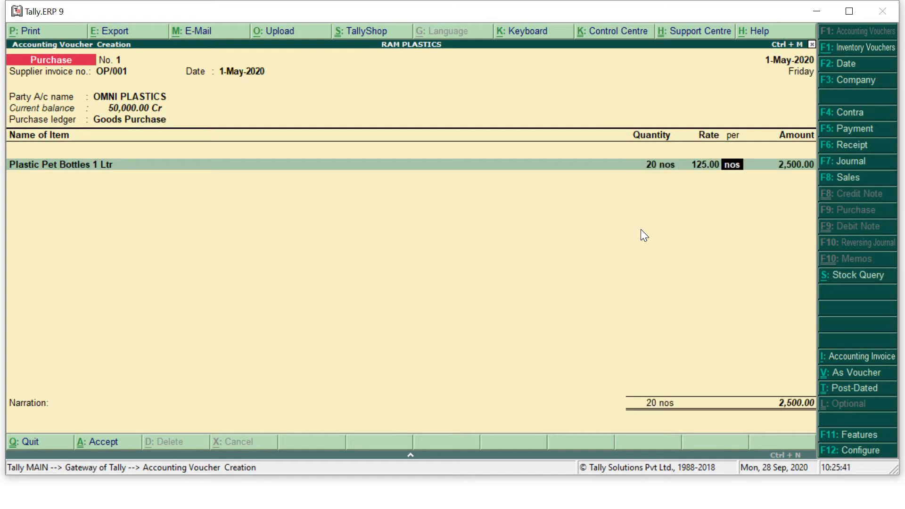
Verify Plastic Pet Bottles 1 Ltr against the bill slide and accept its unit and amount to complete the line
key(alt+Tab)
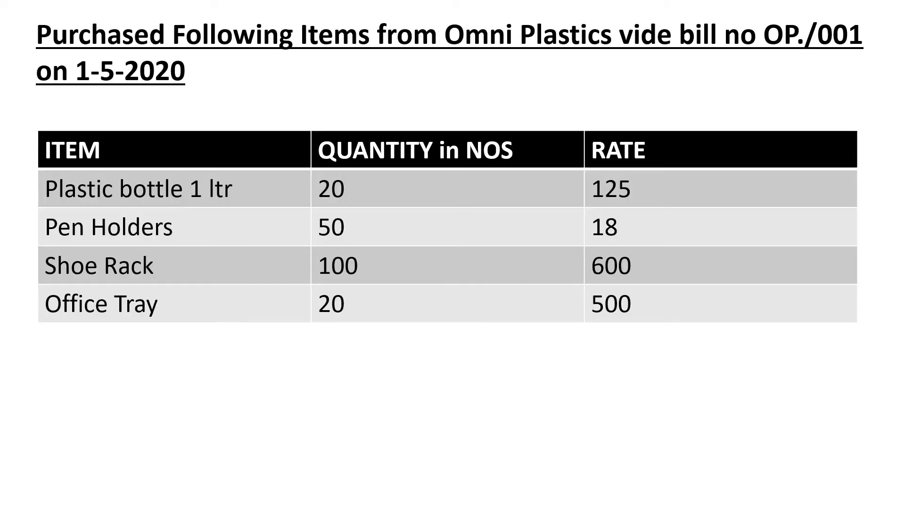
key(alt+Tab)
key(Return)
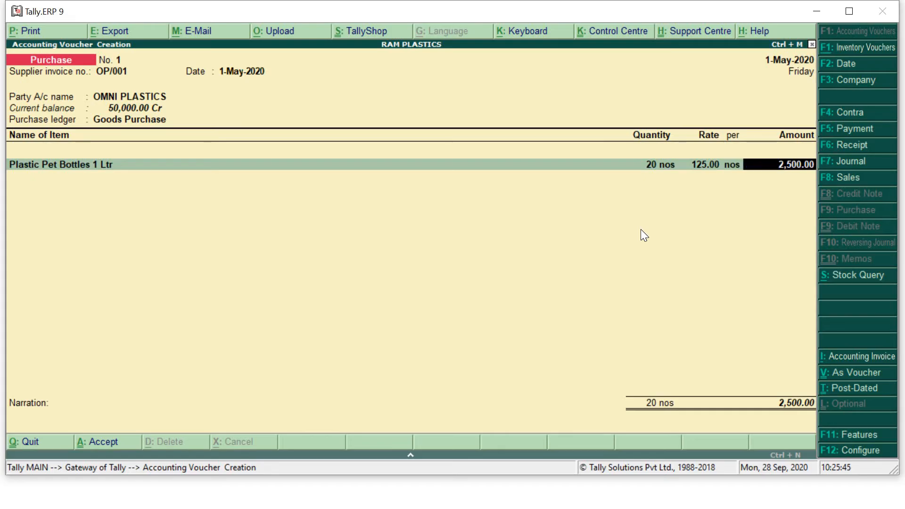
key(Return)
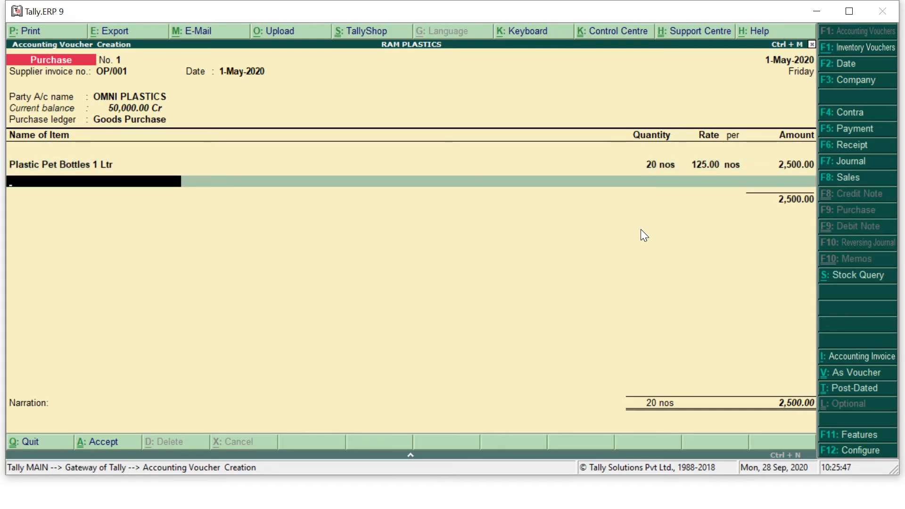
Check the next item on the bill slide and add Pen Holders as the second stock item
key(alt+Tab)
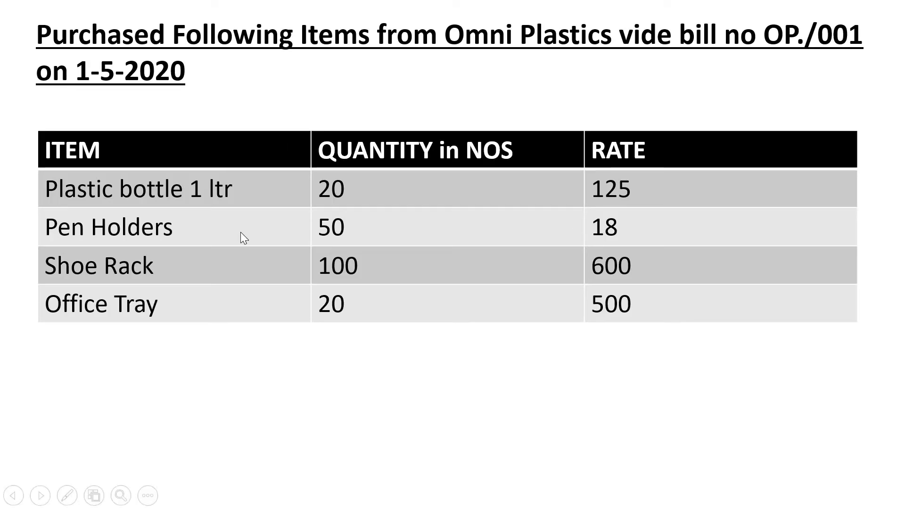
key(alt+Tab)
text(Pen)
key(Return)
Set the Pen Holders quantity to 50 nos and the rate to 18 per the bill slide, and accept the line
key(alt+Tab)
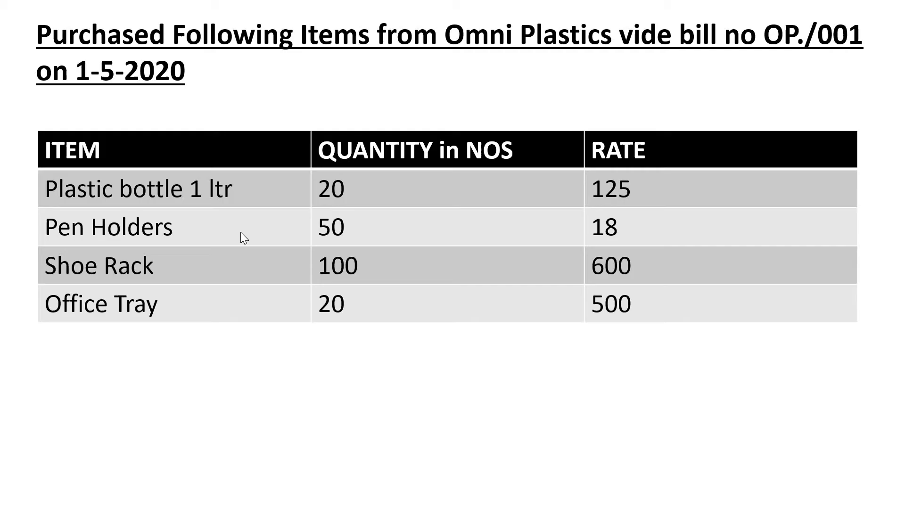
key(alt+Tab)
text(50)
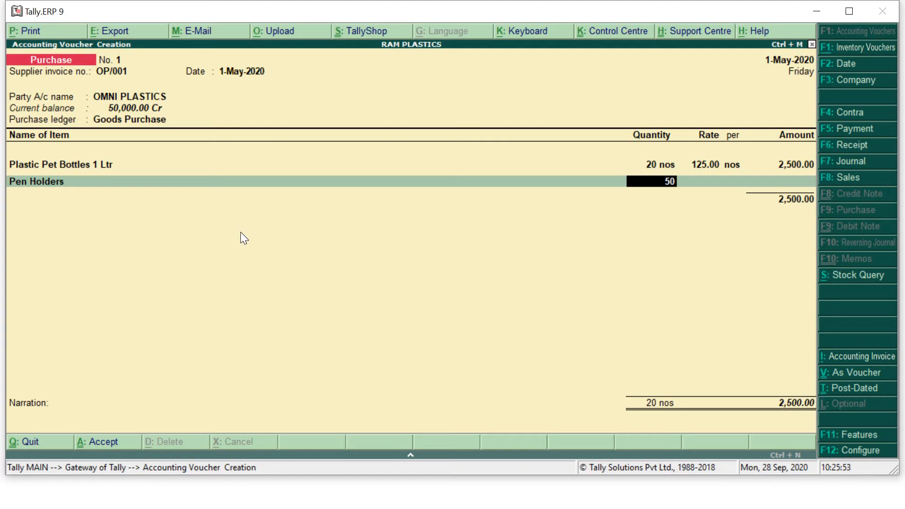
key(Return)
text(18)
key(Return)
key(Return)
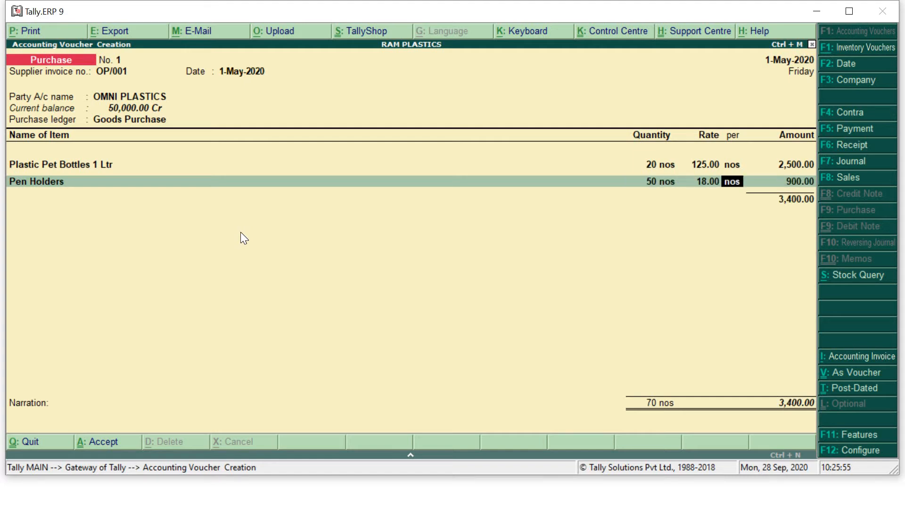
key(Return)
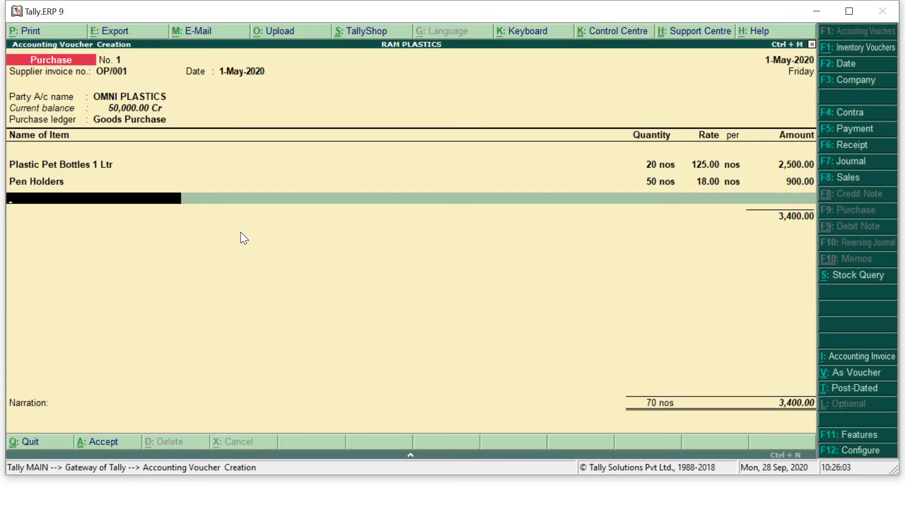
Add Shoe Rack as the third stock item with a quantity of 100 nos and a rate of 600
text(Sho)
key(Return)
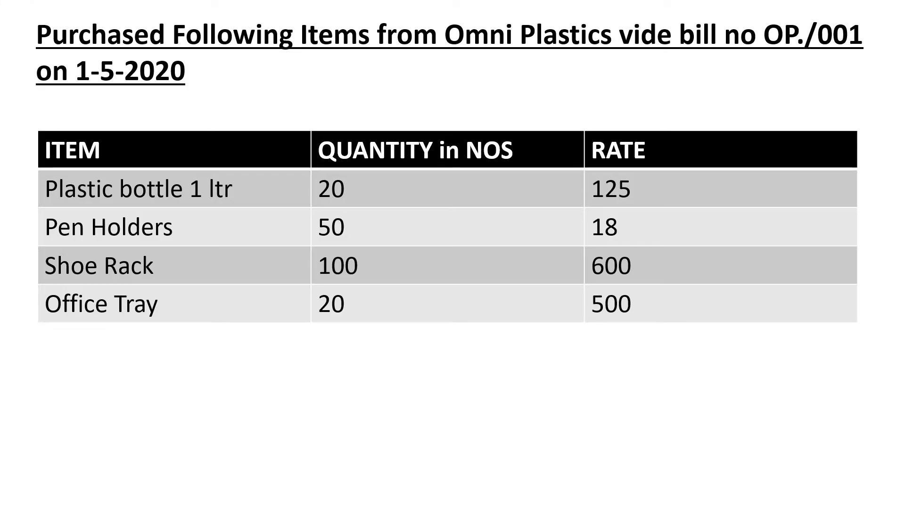
text(100)
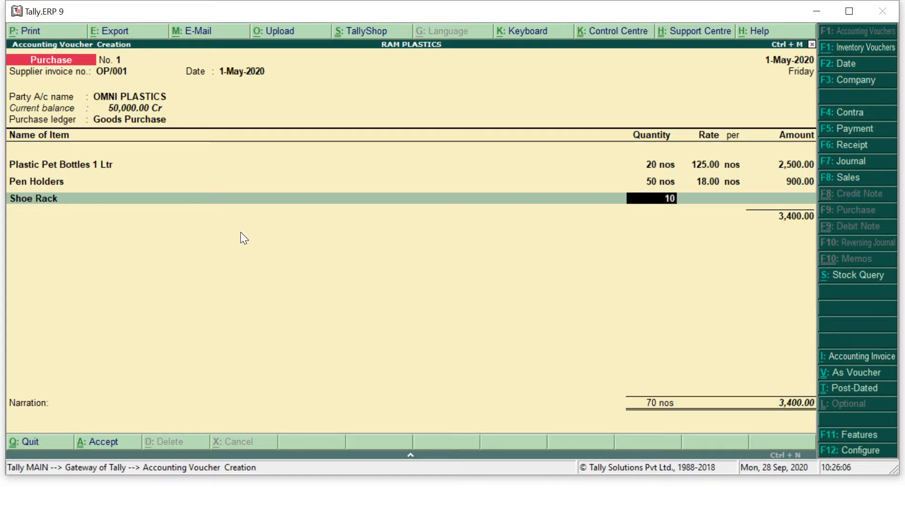
key(Return)
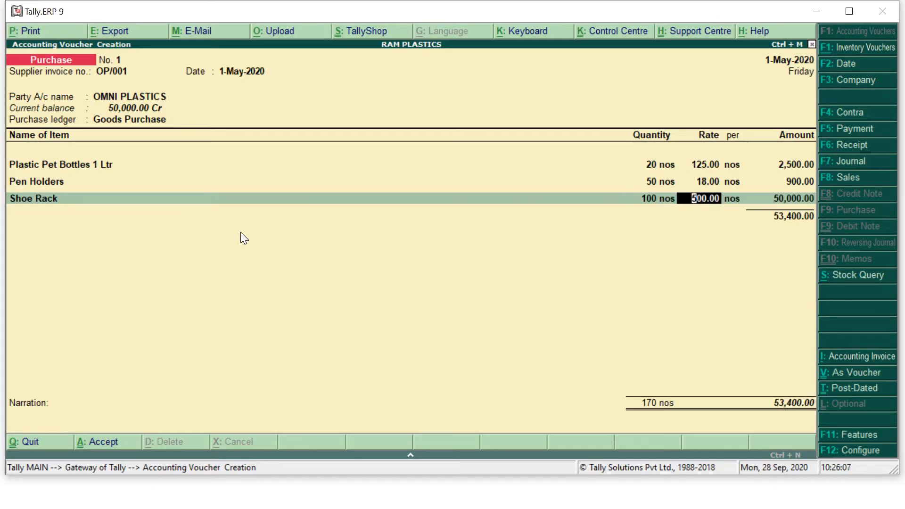
text(600)
key(Return)
key(Return)
key(Return)
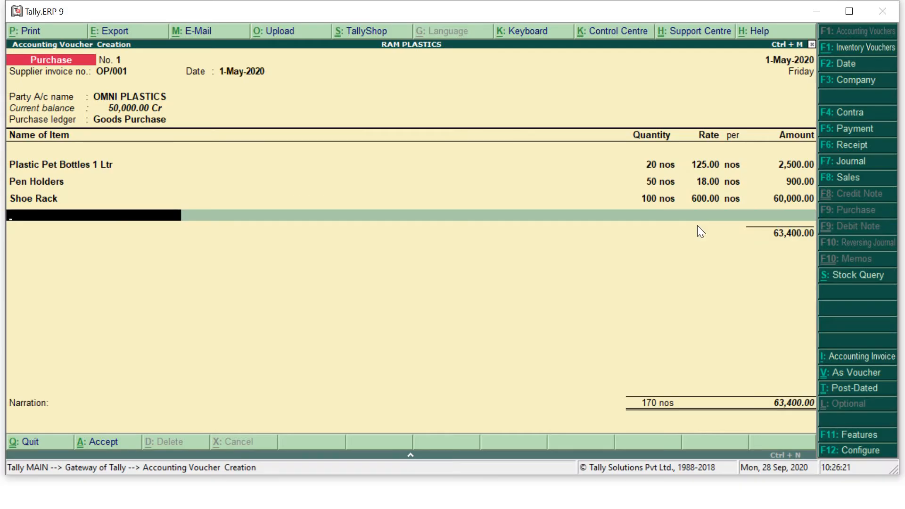
Add Office Tray as the fourth stock item of the purchase voucher
text(Off)
key(Down)
key(Down)
key(Return)
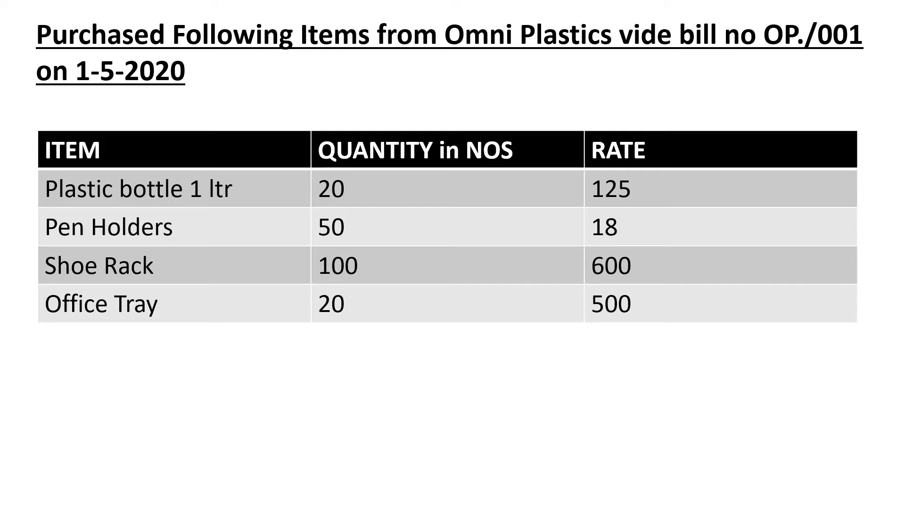
Set the Office Tray quantity to 20 nos and the rate to 500, as listed on the bill slide
key(alt+Tab)
text(20)
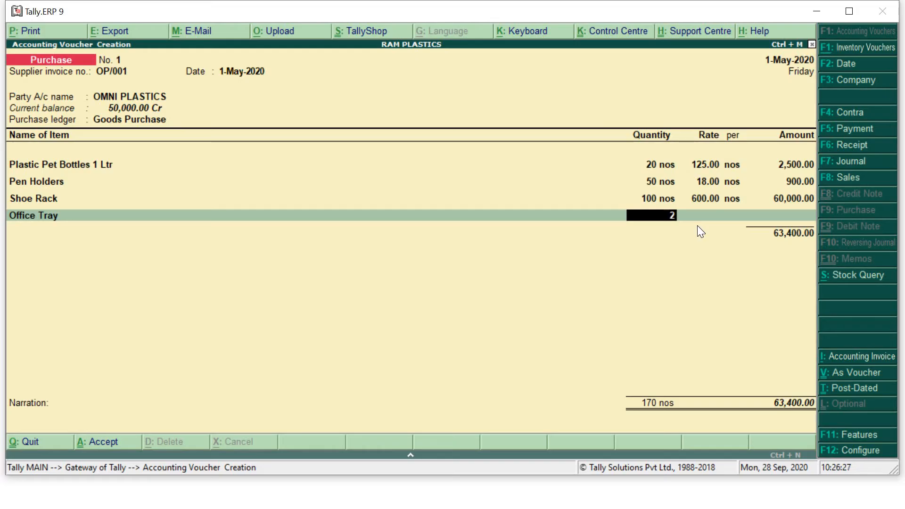
key(Return)
key(alt+Tab)
key(alt+Tab)
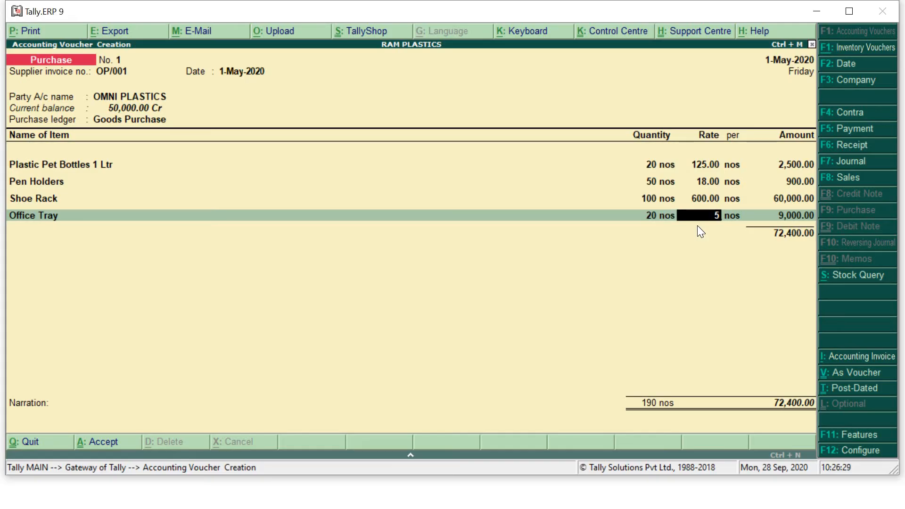
text(500)
key(Return)
key(Return)
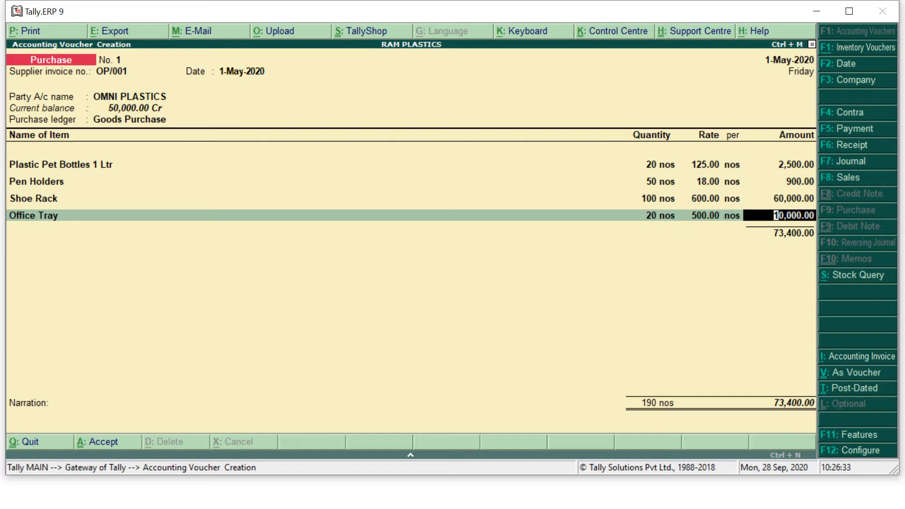
Compare the entered items with the bill slide, accept the Office Tray amount, and end the stock item list
key(alt+Tab)
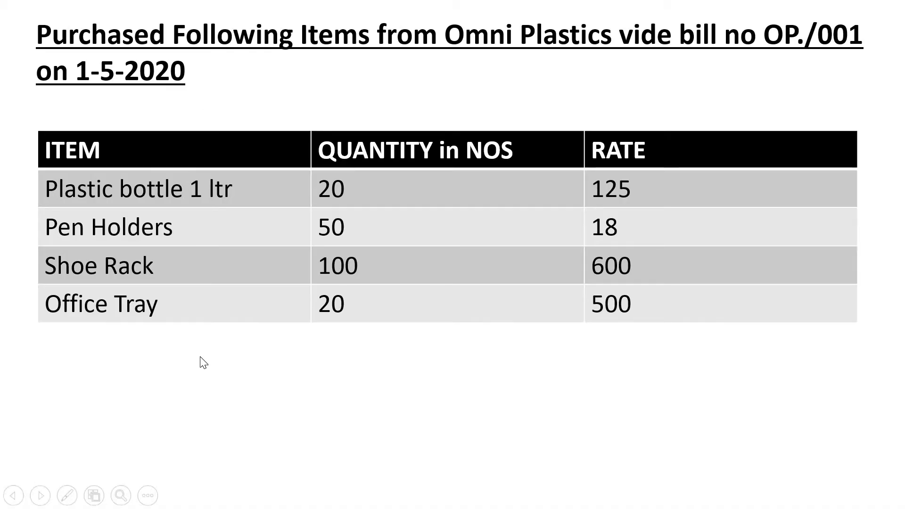
key(alt+Tab)
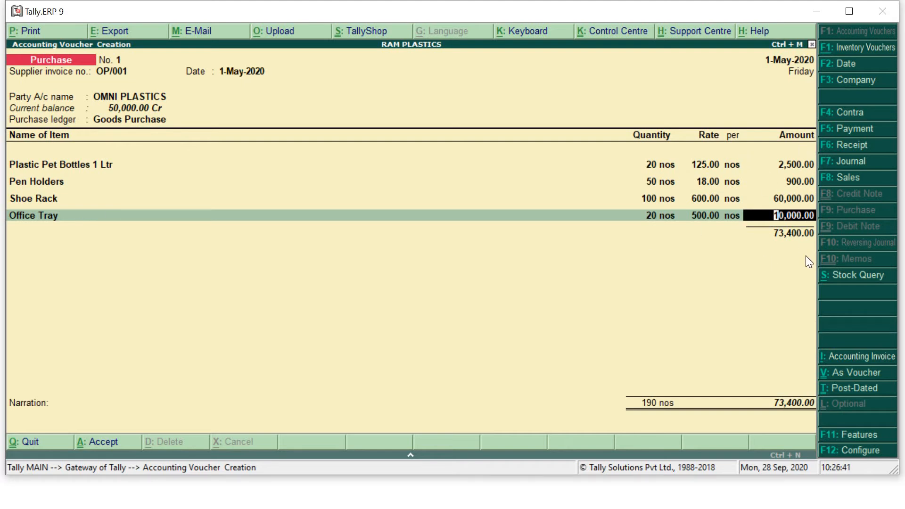
key(alt+Tab)
key(alt+Tab)
key(Return)
key(Return)
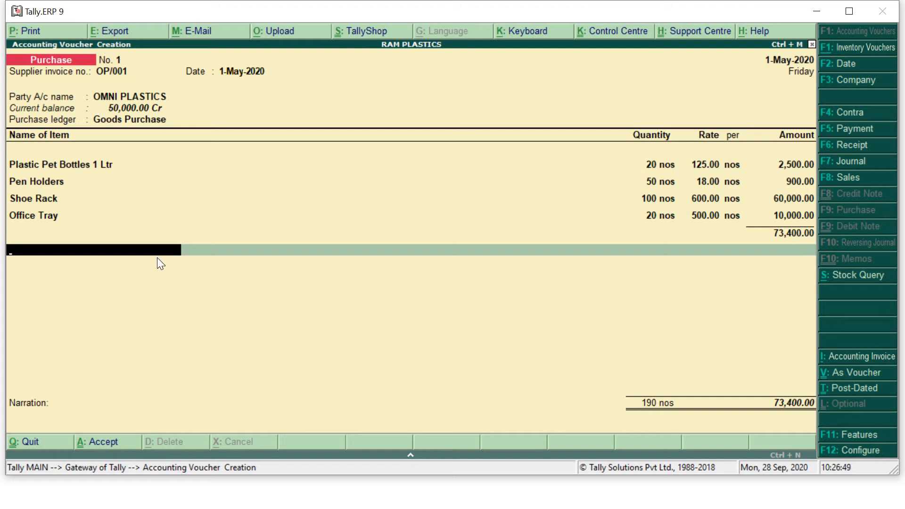
Leave the additional ledger line empty, enter the narration "being goods purchased", and save the purchase voucher
key(Return)
key(Return)
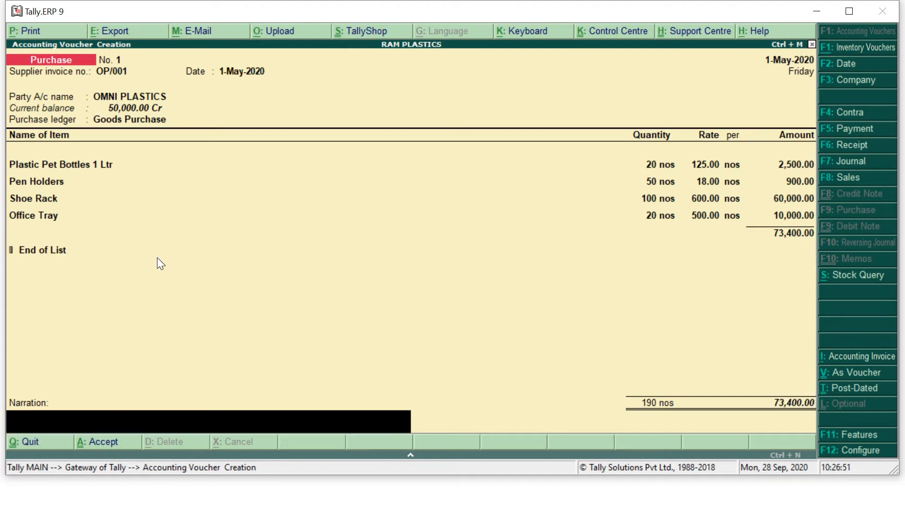
text(being goods purchased)
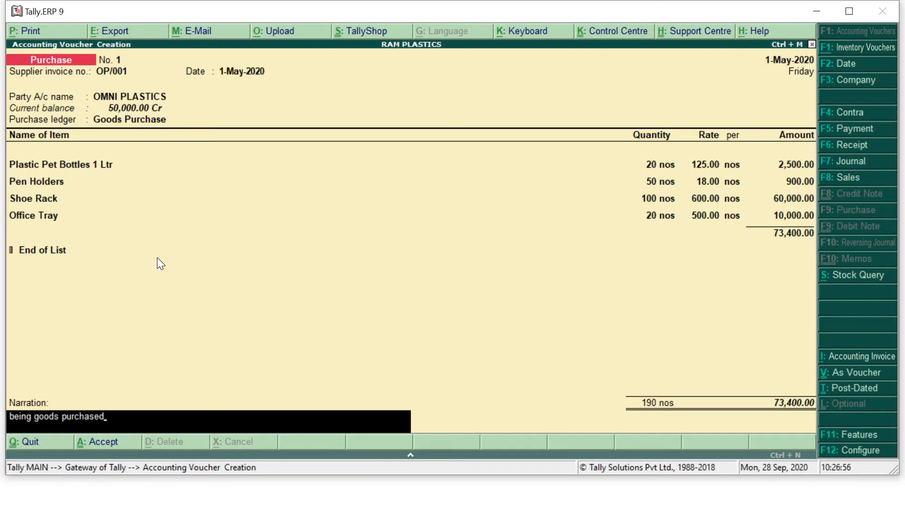
key(Return)
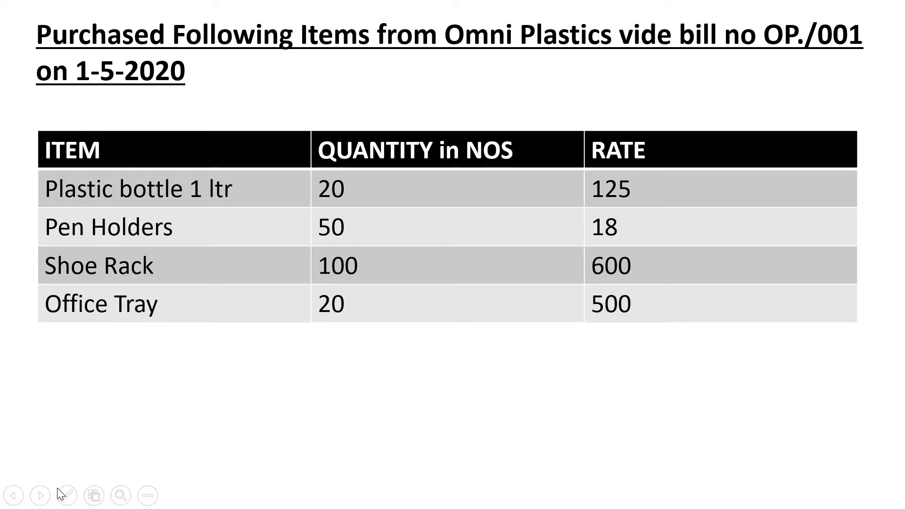
Advance to the Raghu industries purchase slide and check its bill date for dating the new purchase voucher
click(41, 498)
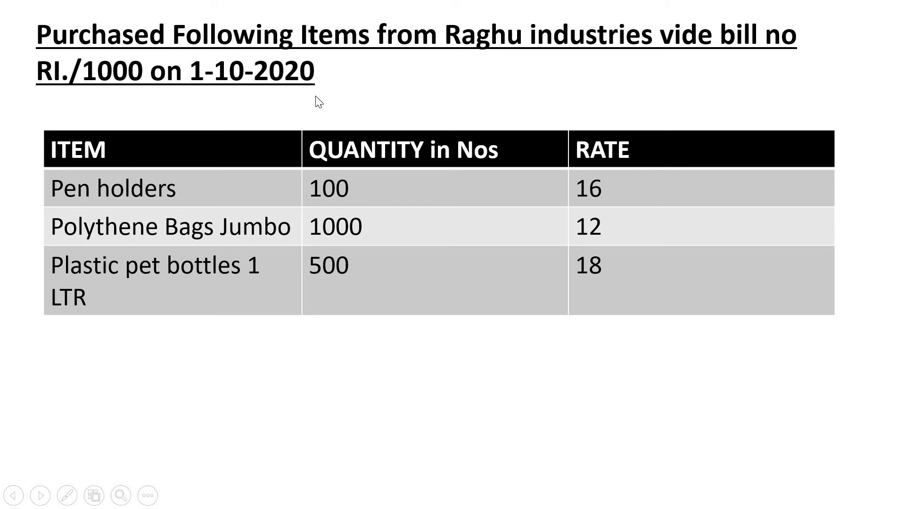
key(alt+Tab)
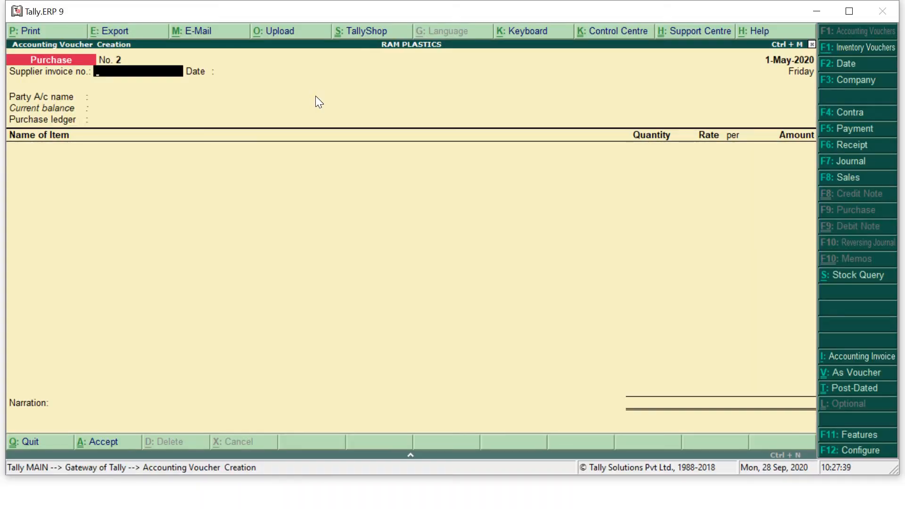
key(F2)
key(alt+Tab)
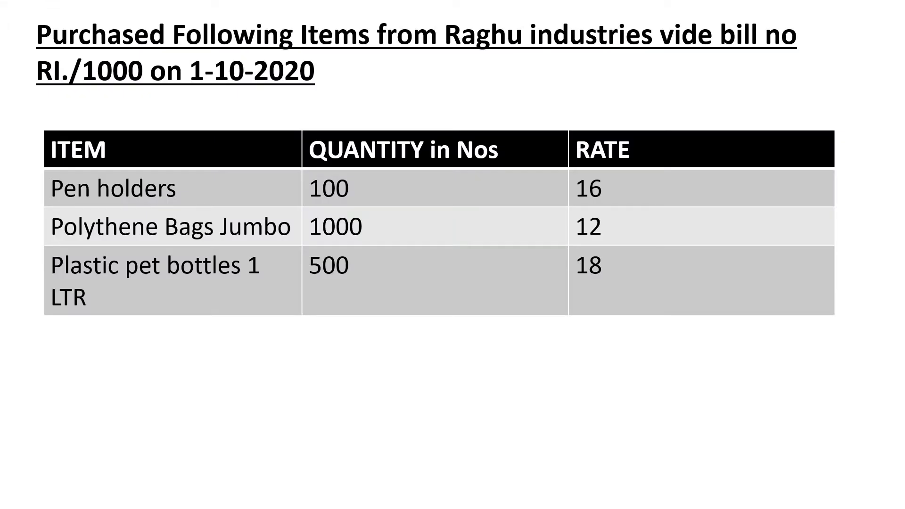
key(alt+Tab)
Try to change the voucher date to the bill date 1-10-2020, and return it to 1-5-2020
text(1-1-)
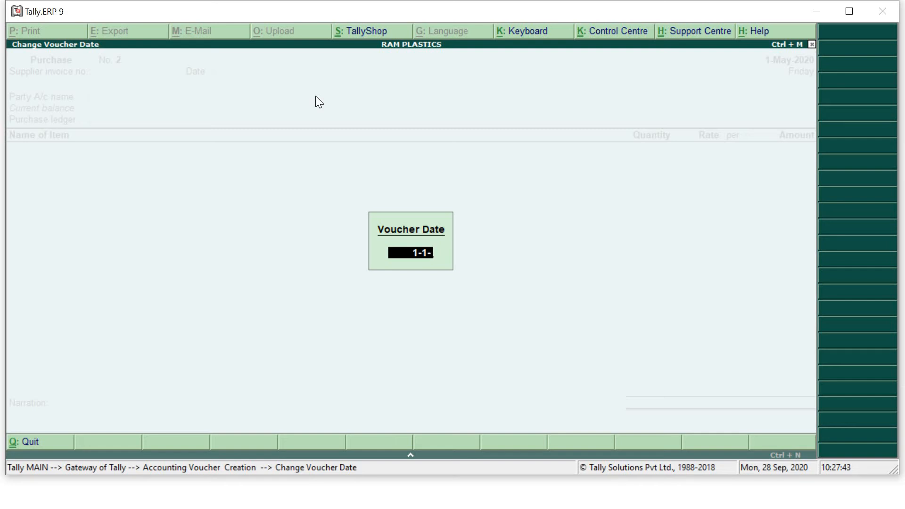
text(0-2020)
key(Return)
text(1-5-2020)
key(Return)
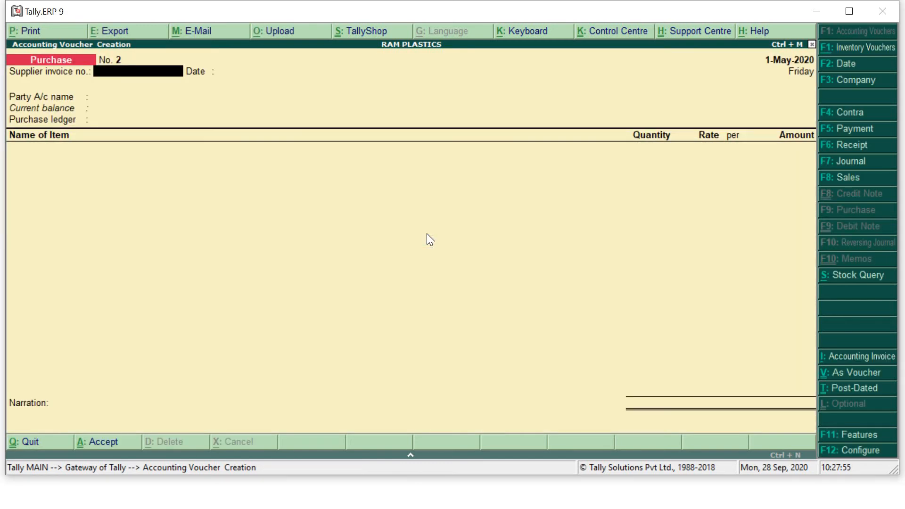
Leave voucher creation and set the company's current period from 1-4-2020 to 31-3-2021
click(21, 445)
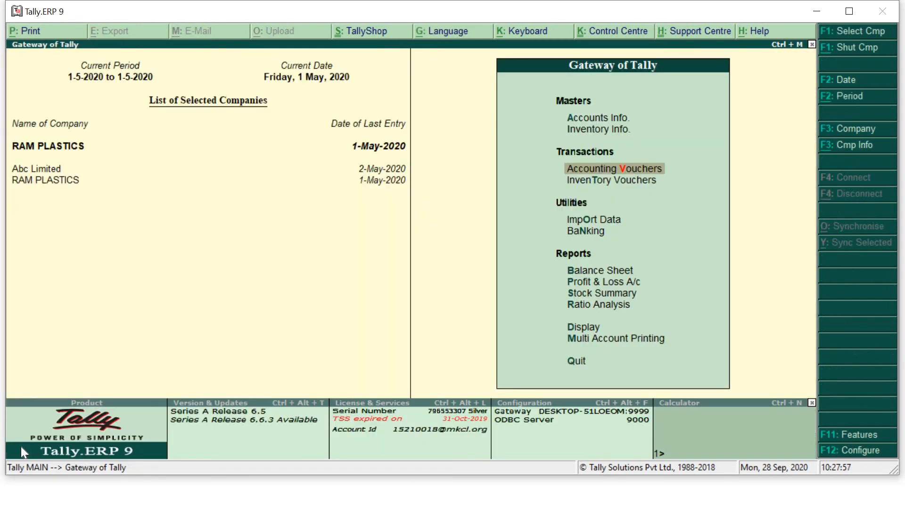
key(alt+F2)
text(1-)
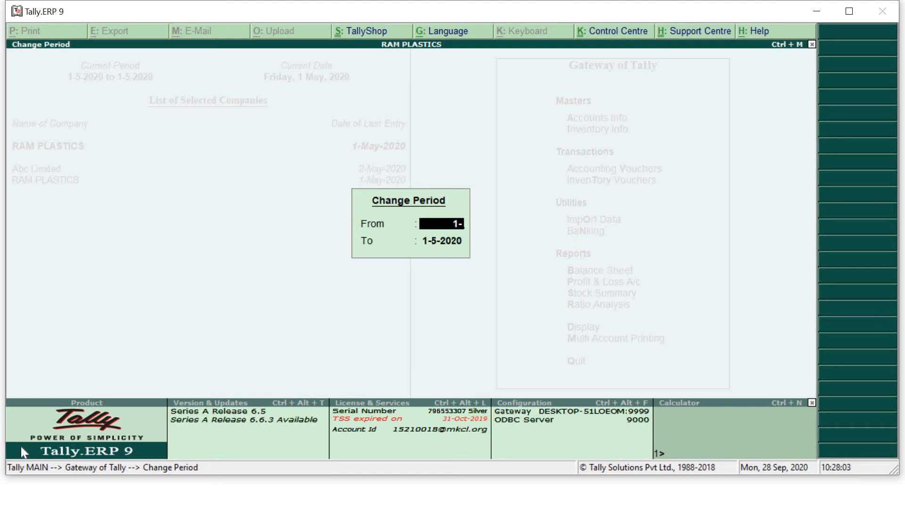
text(4-20)
key(Return)
text(31)
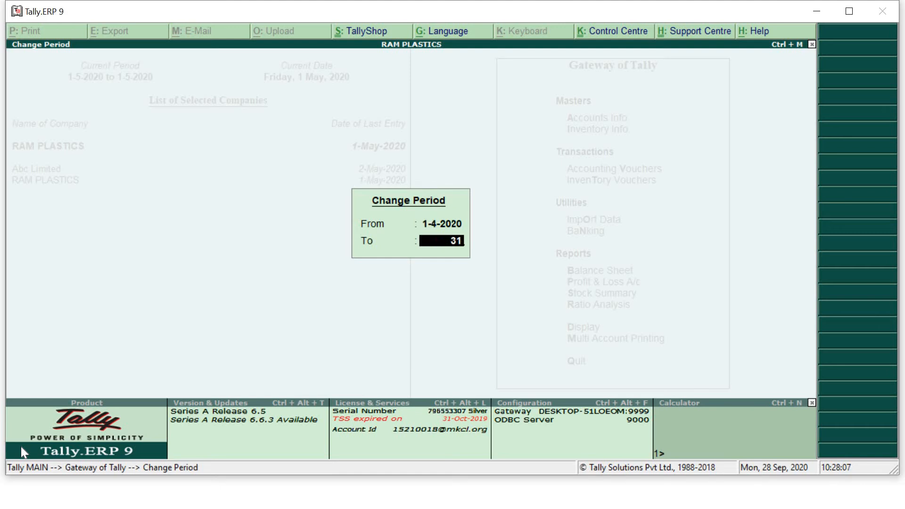
text(-3-2020)
key(shift+Tab)
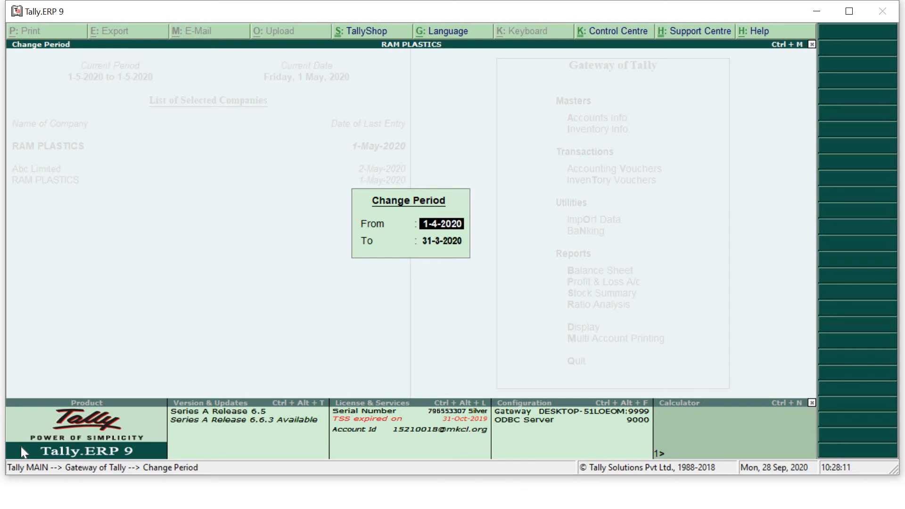
key(Return)
text(31-3-2021)
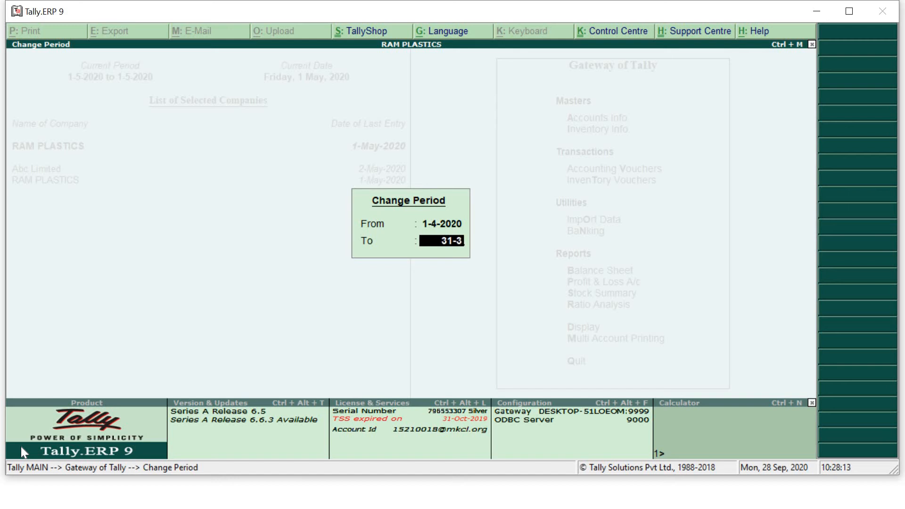
key(Return)
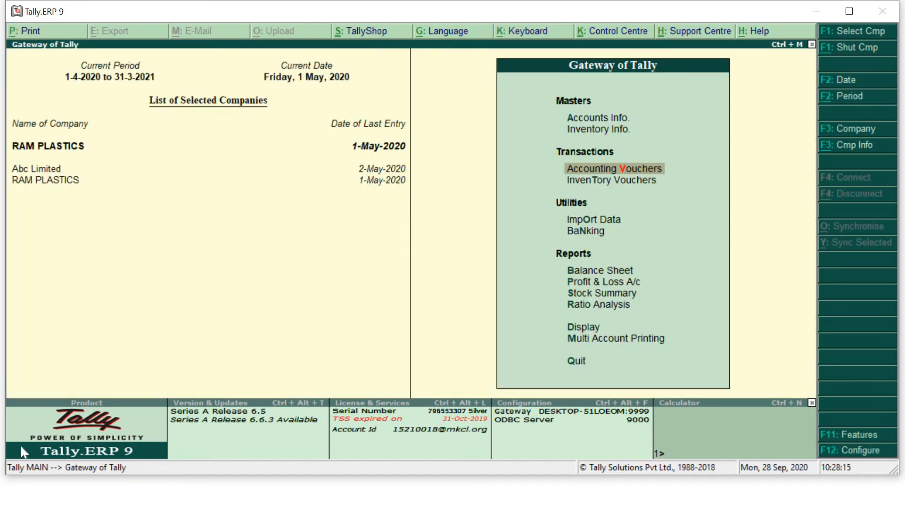
Start a new accounting voucher and set the purchase voucher date to 1-10-2020
key(Return)
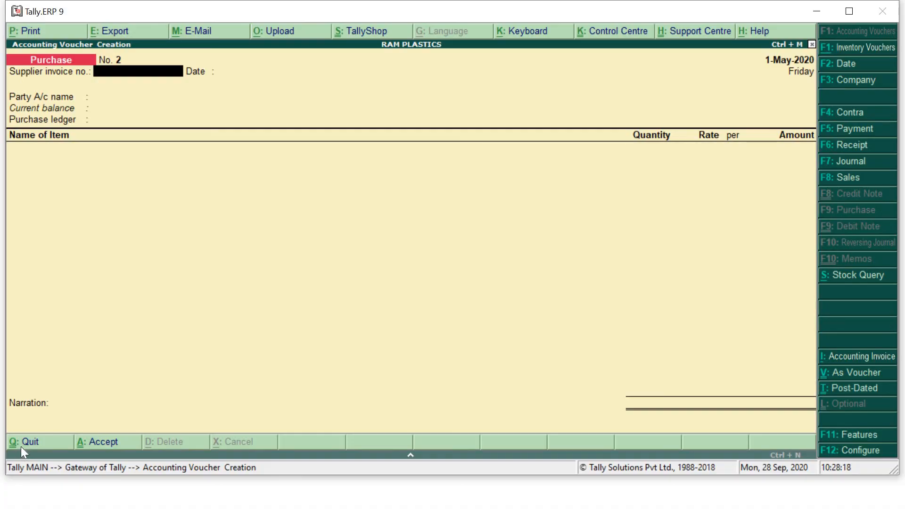
key(F2)
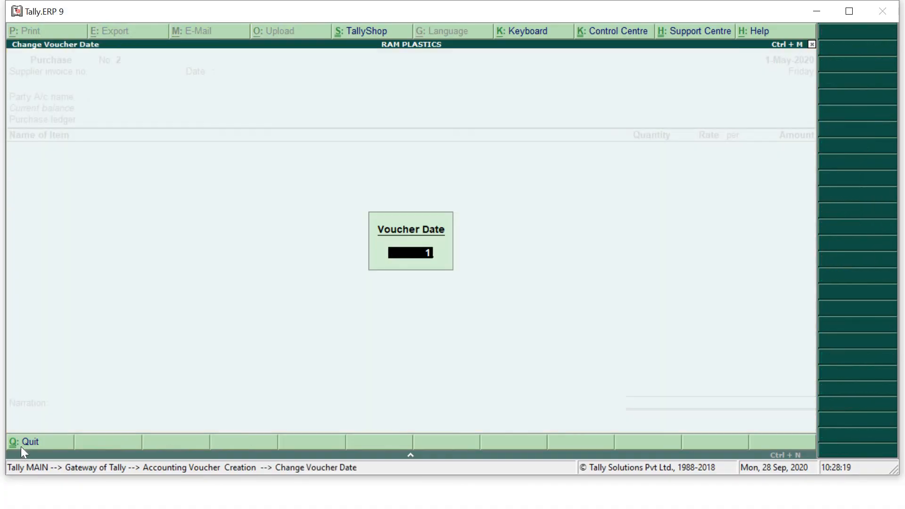
text(1-10)
key(Return)
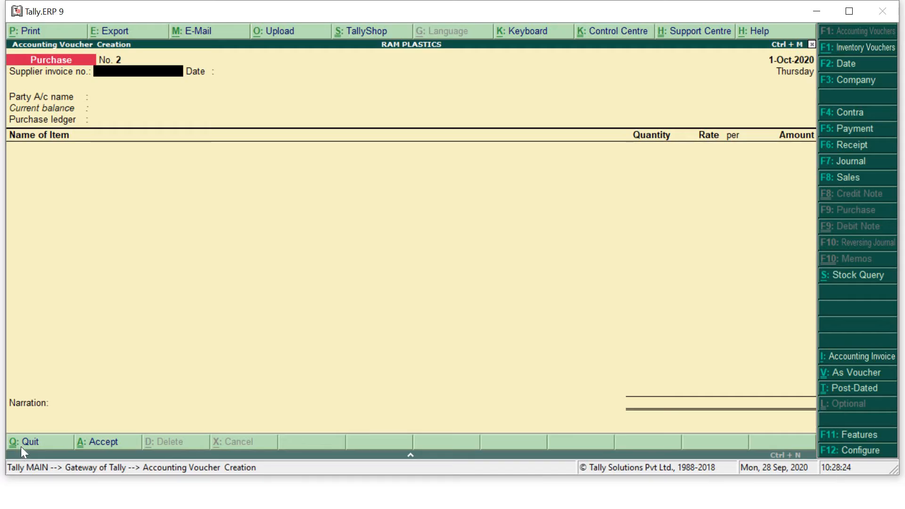
Enter supplier invoice number RI/1000 dated 1-Oct-2020, checking the supplier name on the bill slide
text(RI/1000)
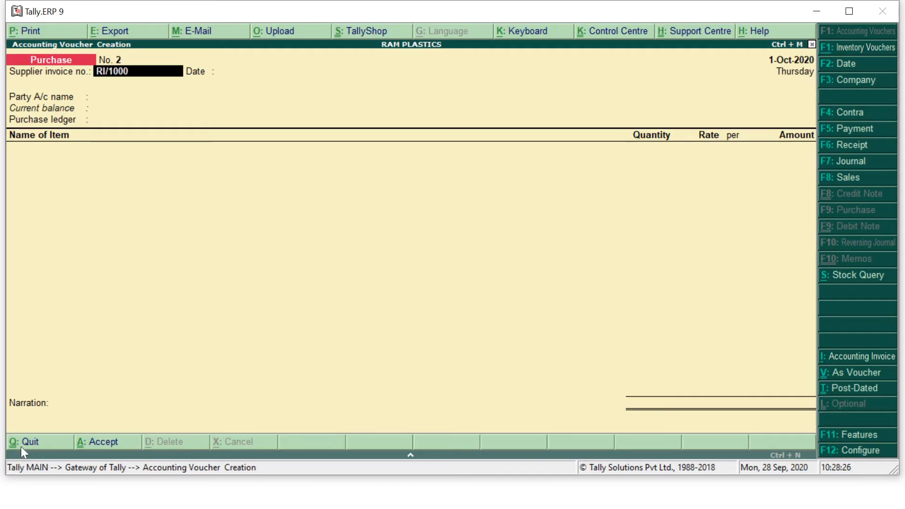
key(Return)
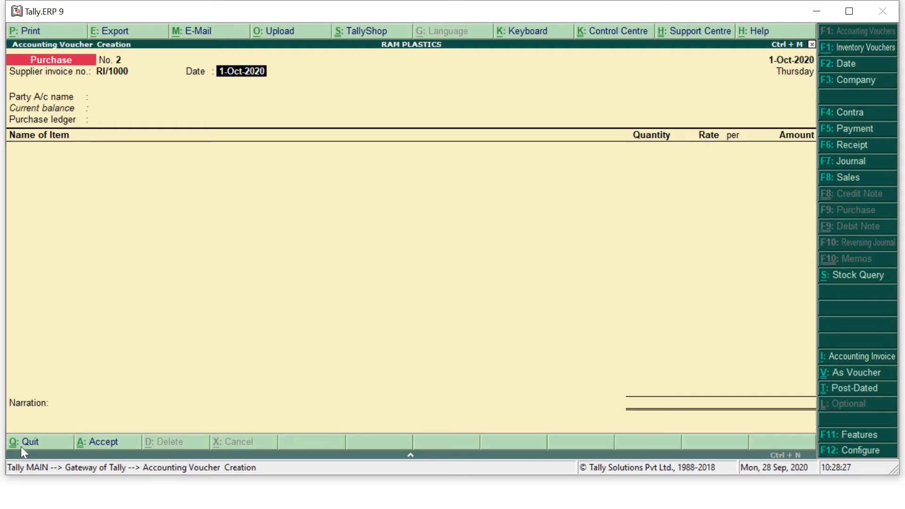
key(Return)
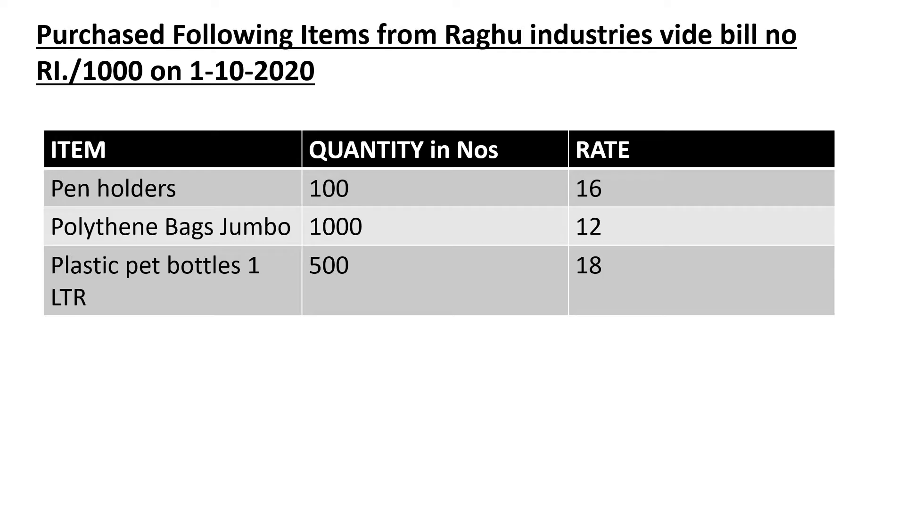
key(alt+Tab)
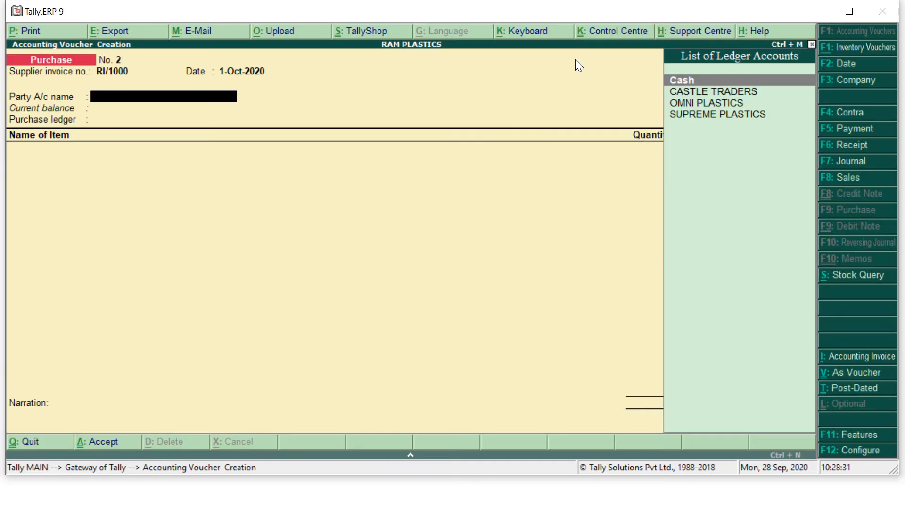
Look through the party ledger accounts for the Raghu Industries supplier
key(Down)
key(Down)
key(Down)
key(Up)
key(Up)
key(Up)
key(Down)
key(Down)
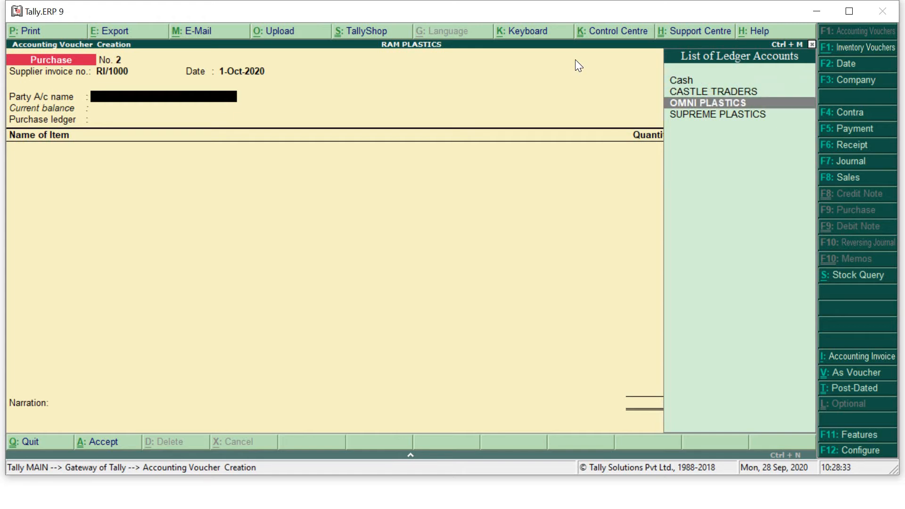
key(Down)
key(Up)
key(Up)
key(Up)
key(Down)
key(Down)
Create a new party ledger named Raghu Industries under the Sundry Creditors group, leaving its alias empty
key(alt+c)
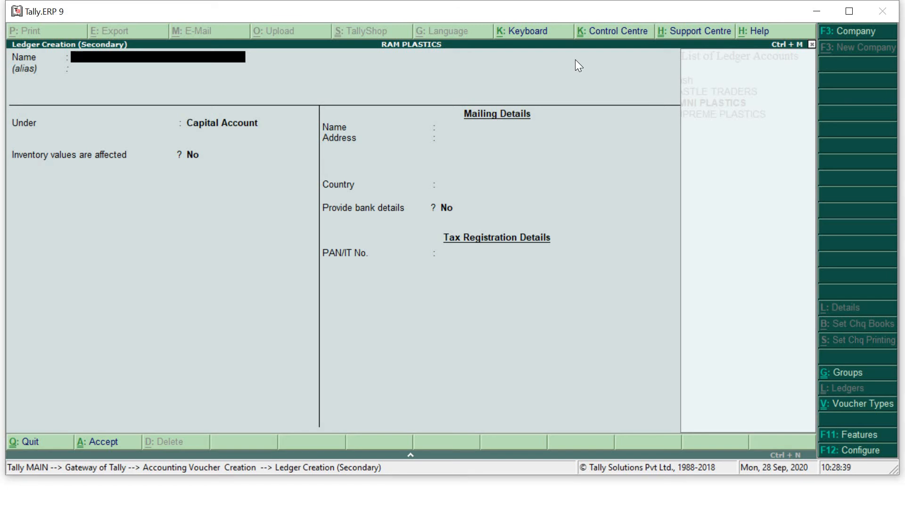
text(Raghu Industrie)
text(s)
key(Return)
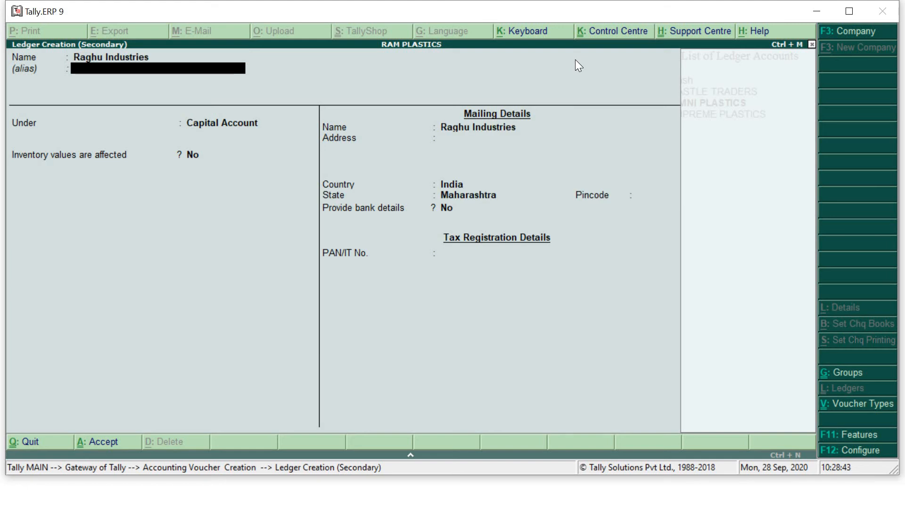
key(Return)
text(Sun)
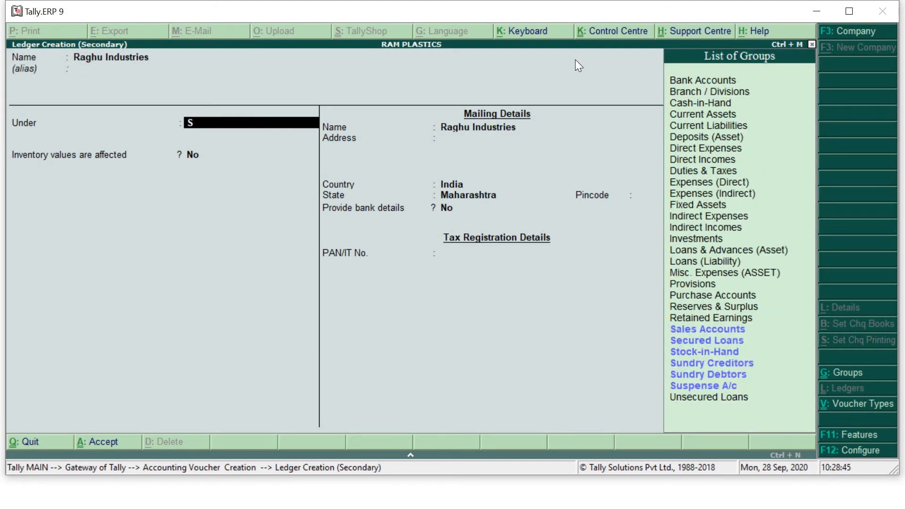
key(Return)
Keep the default bill-by-bill, mailing and tax settings of the Raghu Industries ledger and save it
key(Return)
key(Return)
key(Return)
key(Return)
key(Return)
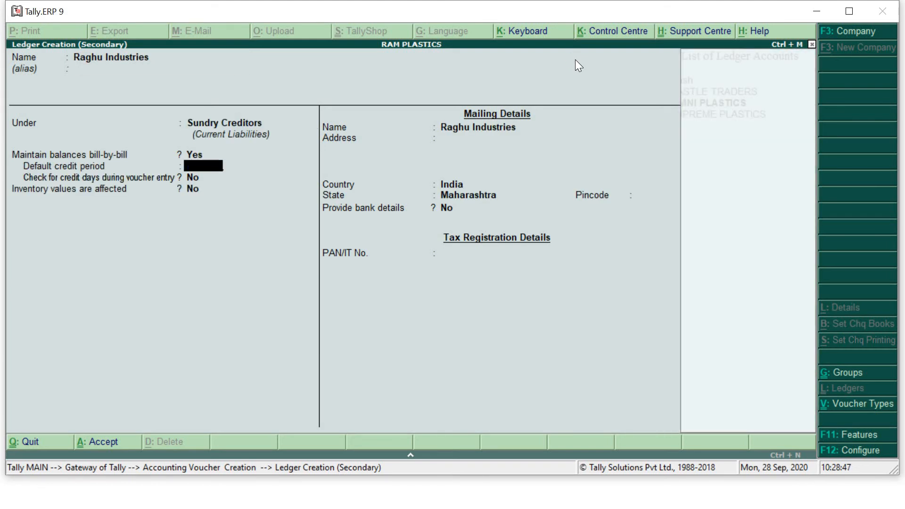
key(Return)
key(Return)
key(Return)
key(Return)
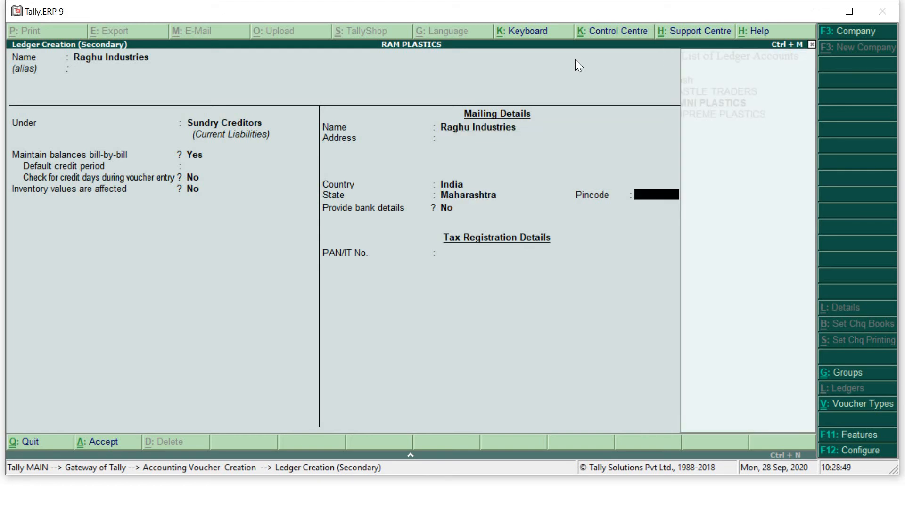
key(Return)
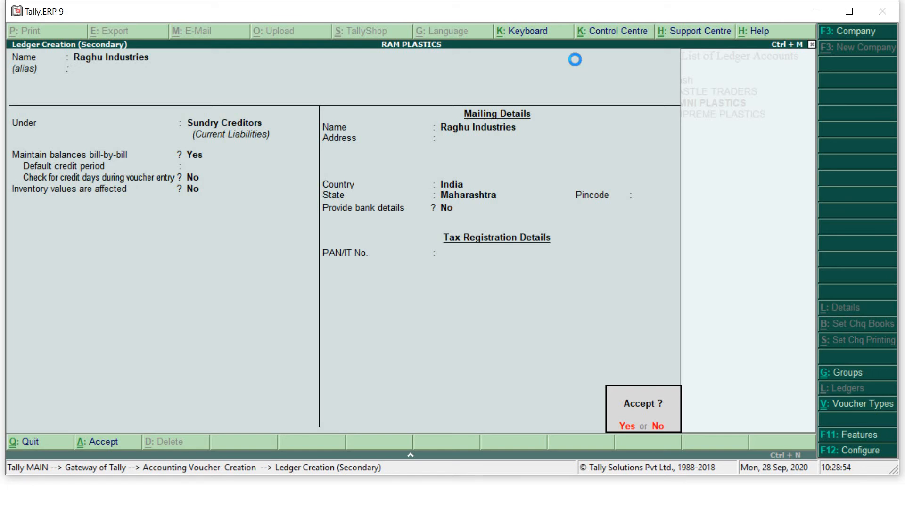
key(Return)
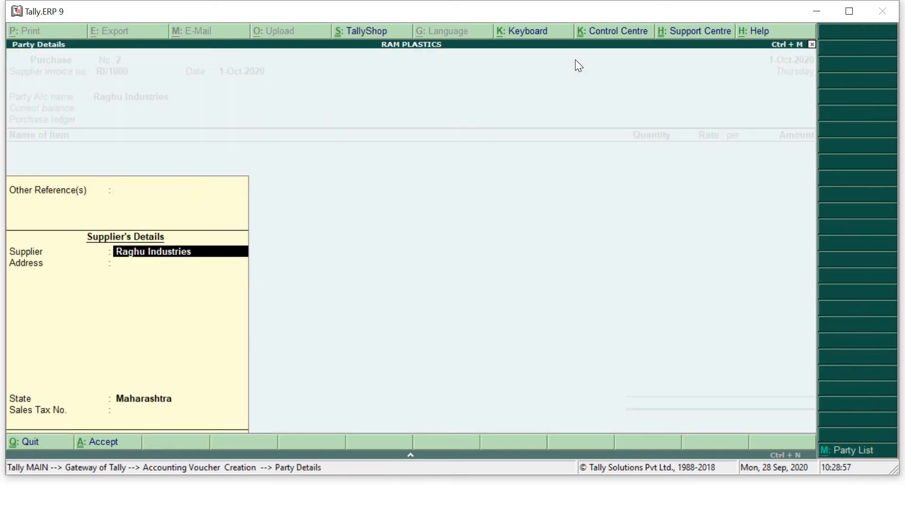
Fill in the supplier's address in the party details and choose Goods Purchase as the purchase ledger
key(Return)
text(Sanf)
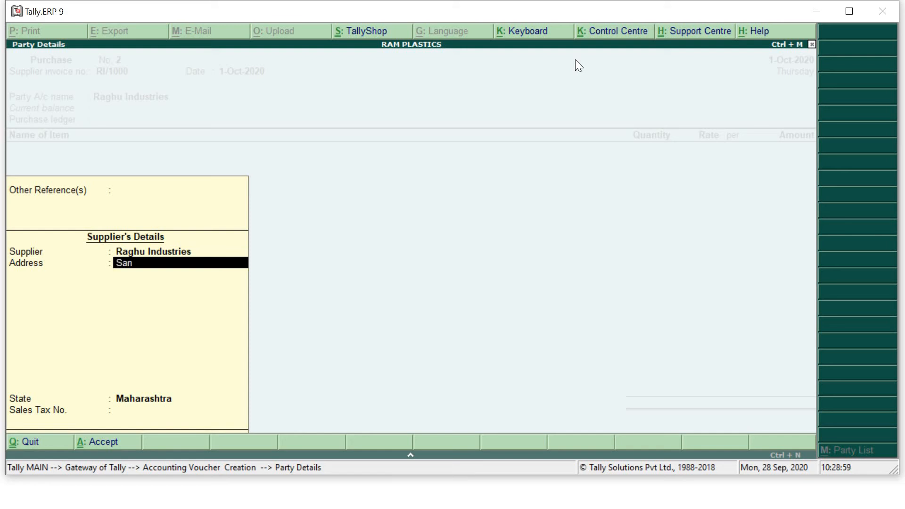
key(BackSpace)
text(gli)
key(Return)
key(Return)
key(Return)
key(Return)
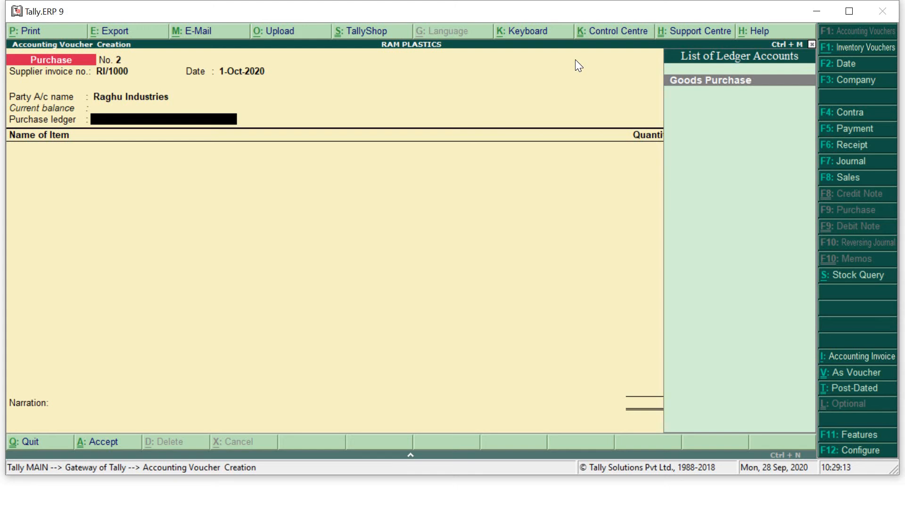
key(Return)
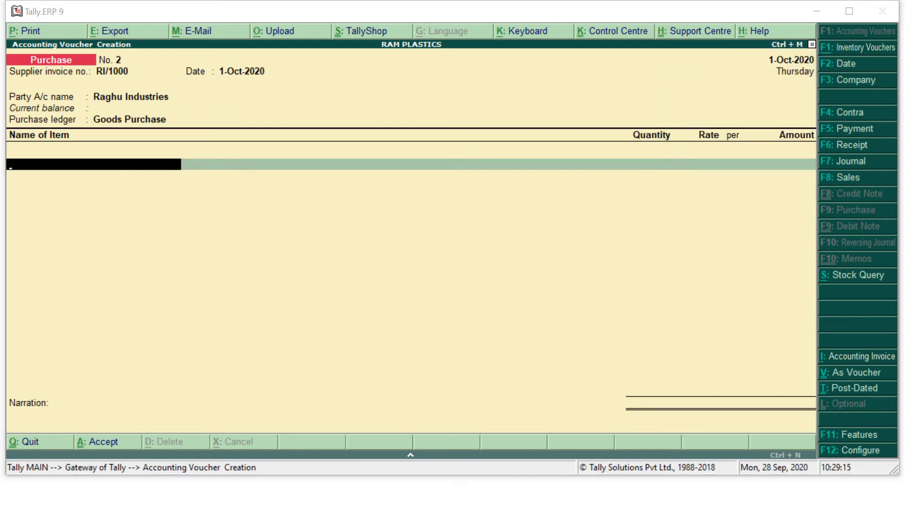
Add the stock item Pen Holders with a quantity of 100 nos at a rate of 16
text(Pen)
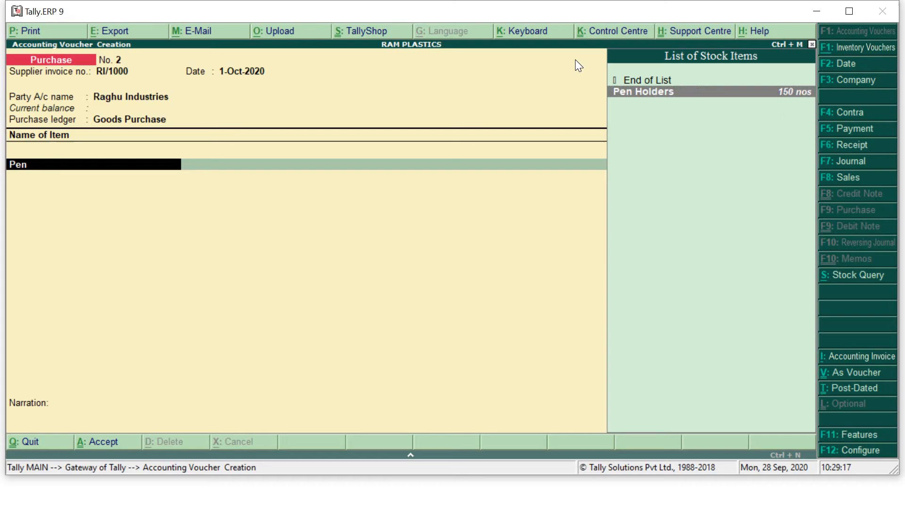
key(Return)
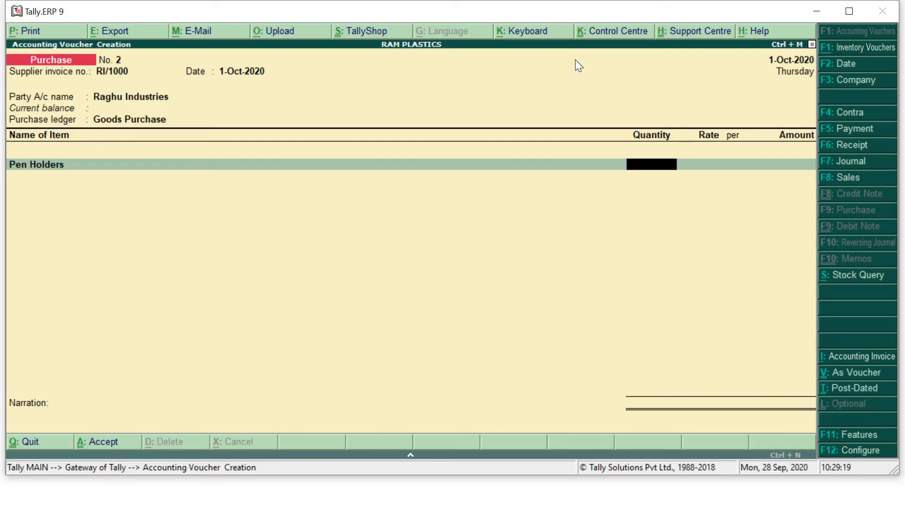
text(100)
key(Return)
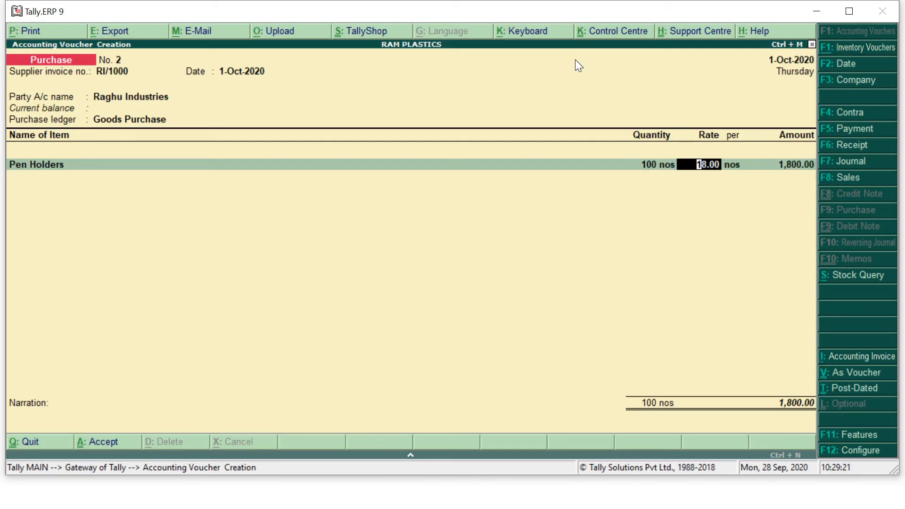
text(15)
key(BackSpace)
text(6)
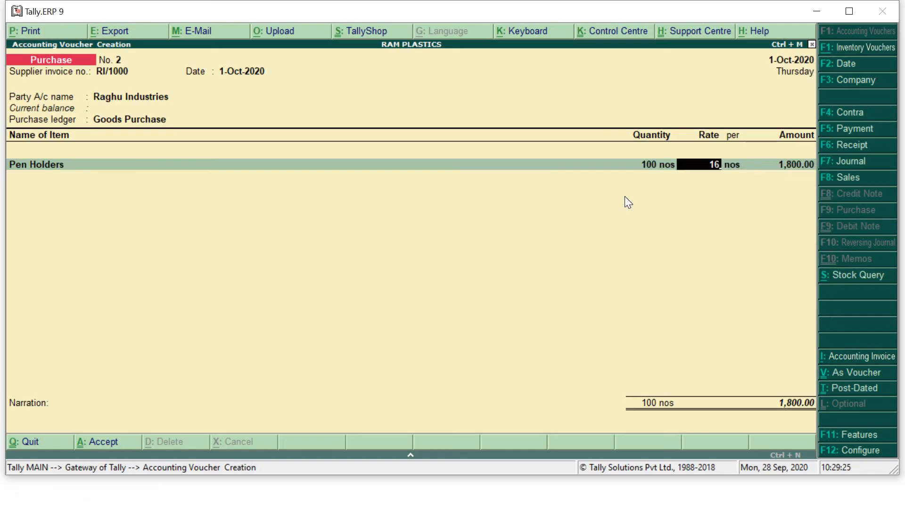
key(Return)
key(Return)
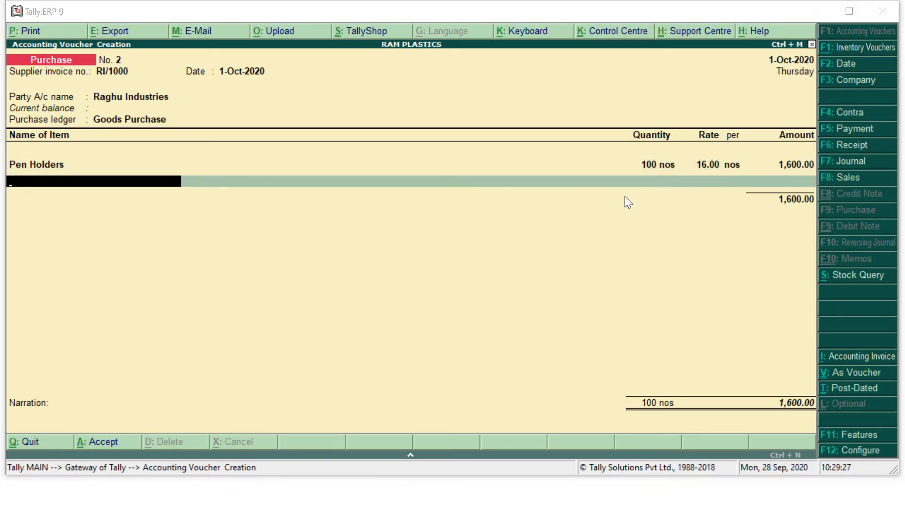
Add the stock item Polythene Bags Jumbo with a quantity of 1000 nos at a rate of 12
text(Pol)
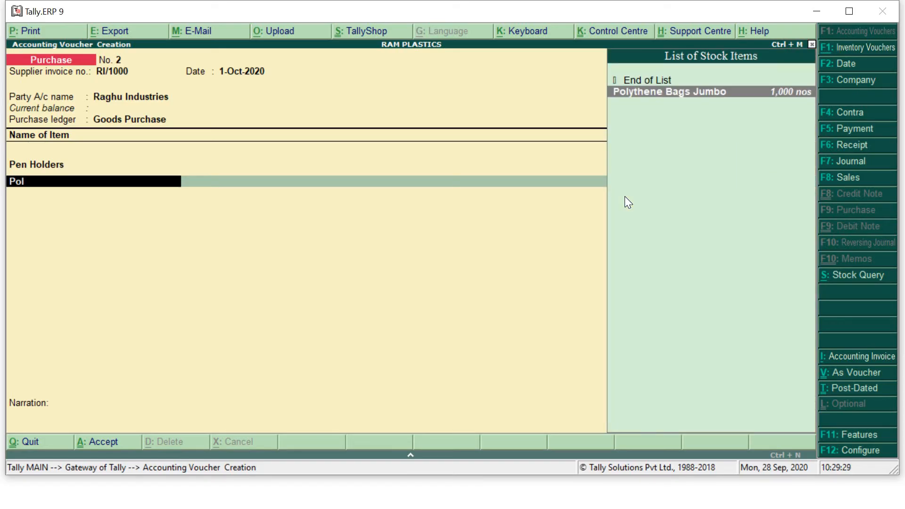
key(Return)
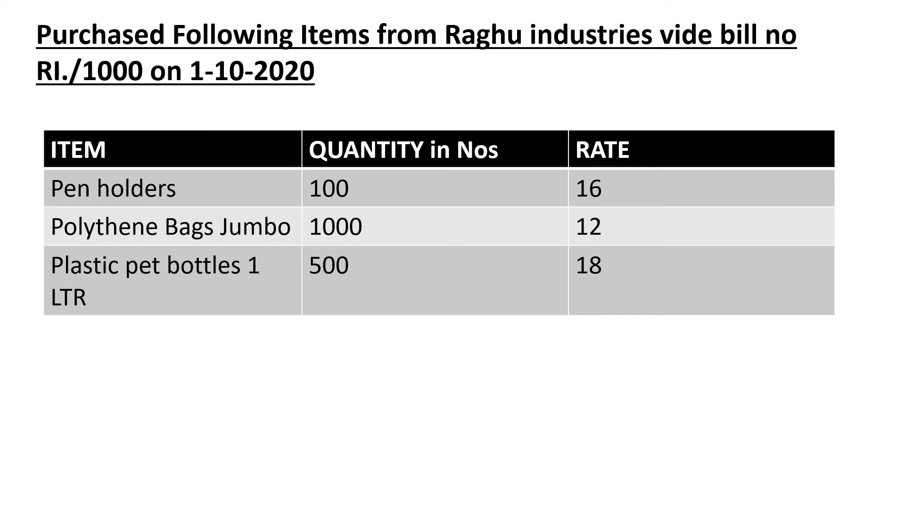
text(1000)
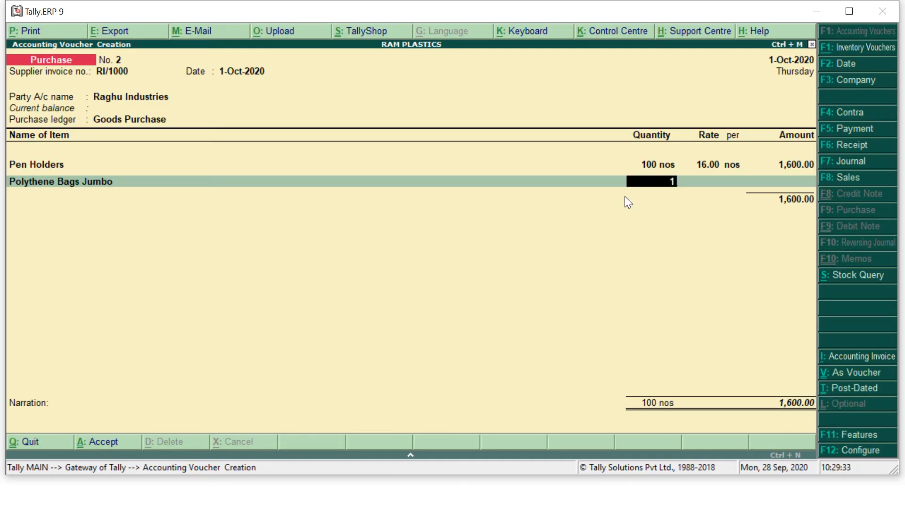
key(Return)
text(12)
key(Return)
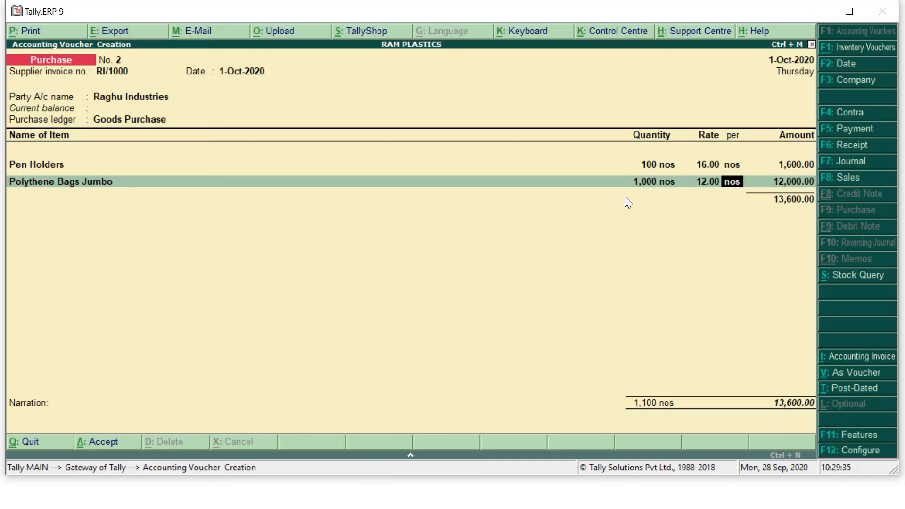
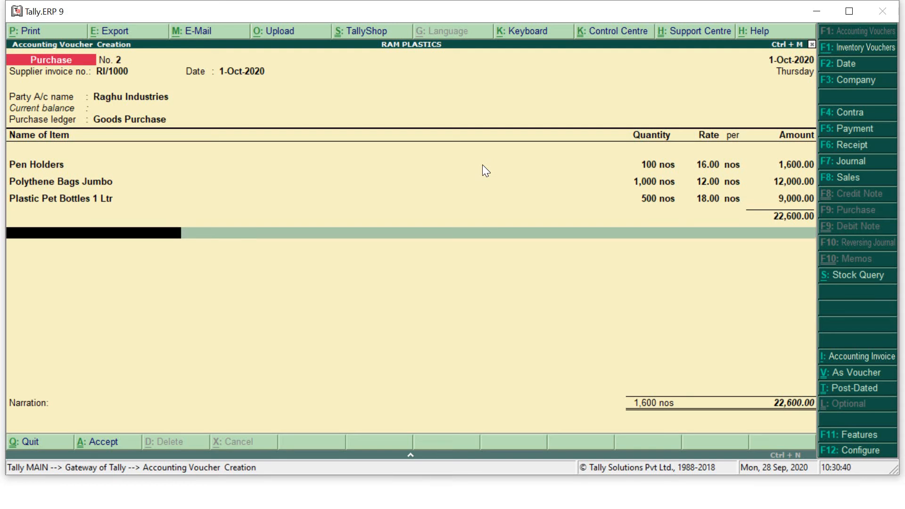
Leave the additional ledger line empty, reuse the narration "being goods purchased", and save the Raghu Industries purchase voucher
key(Return)
key(Return)
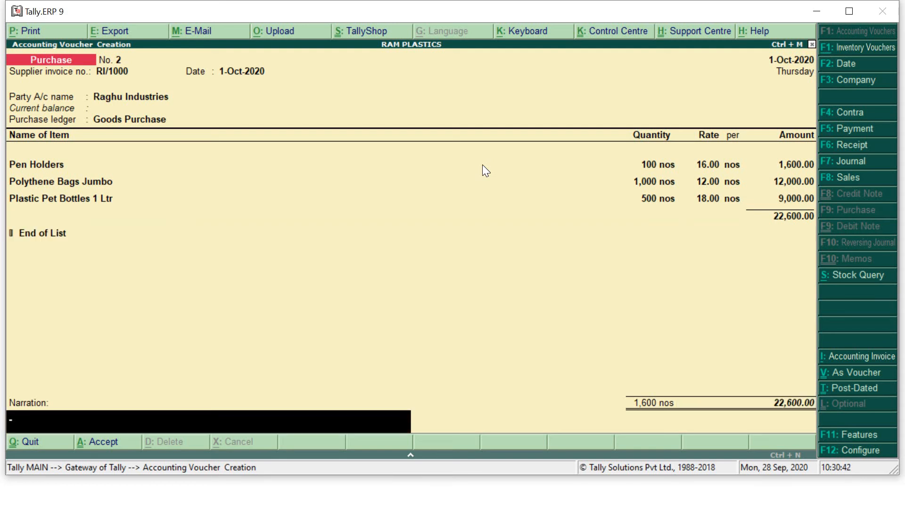
key(ctrl+r)
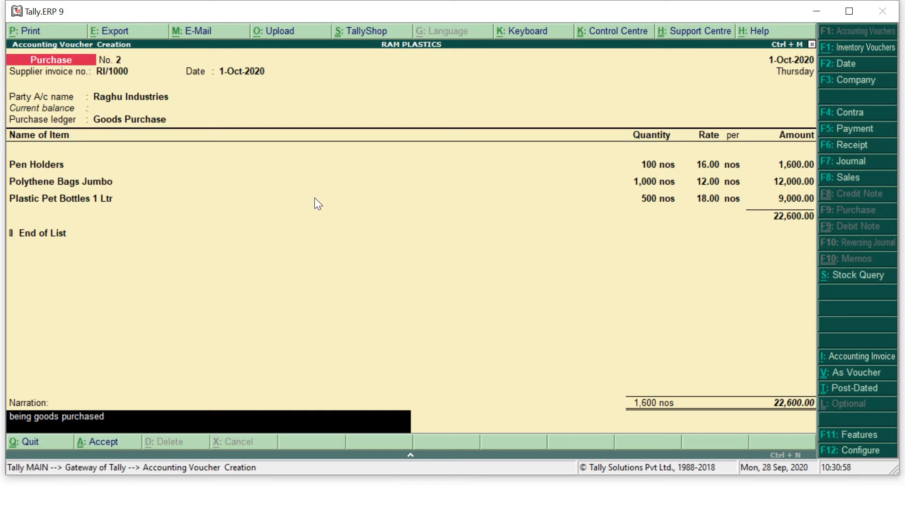
key(Return)
click(97, 415)
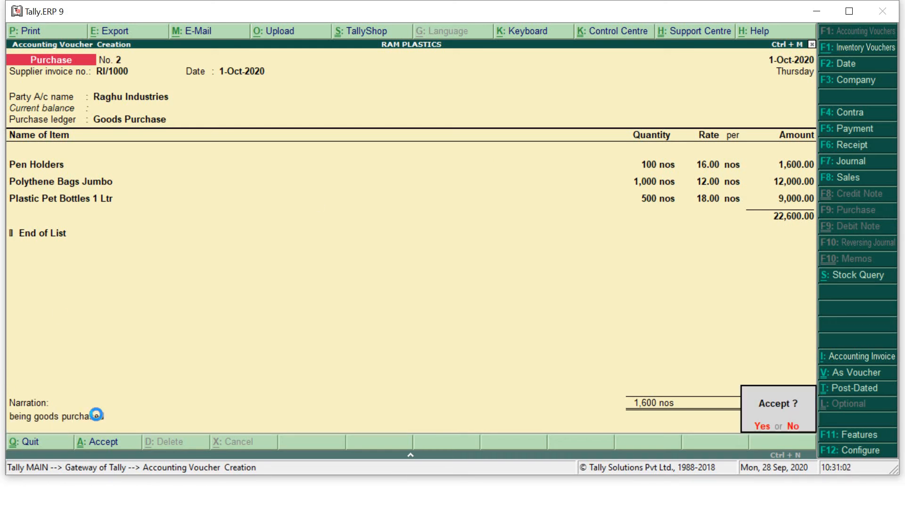
key(Return)
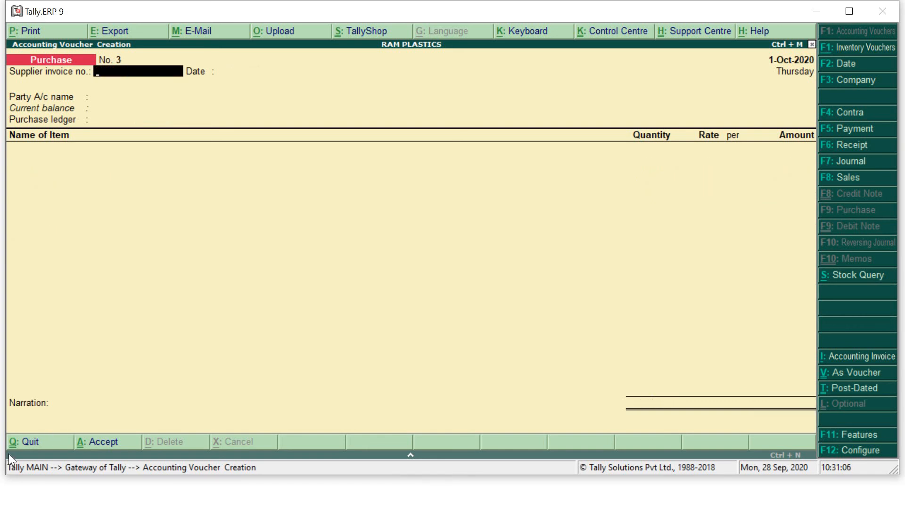
Leave voucher creation and open the company's Profit & Loss A/c report
click(44, 444)
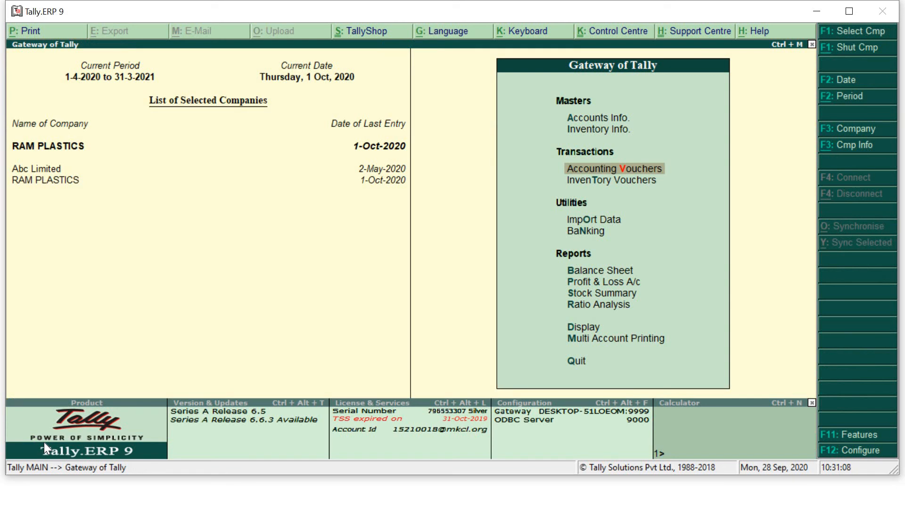
key(Down)
key(Down)
key(Down)
key(Down)
key(Down)
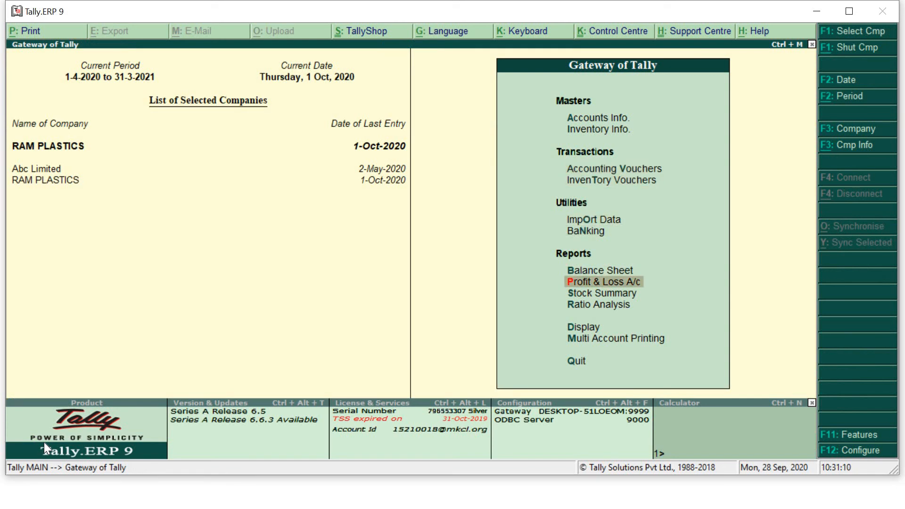
key(Return)
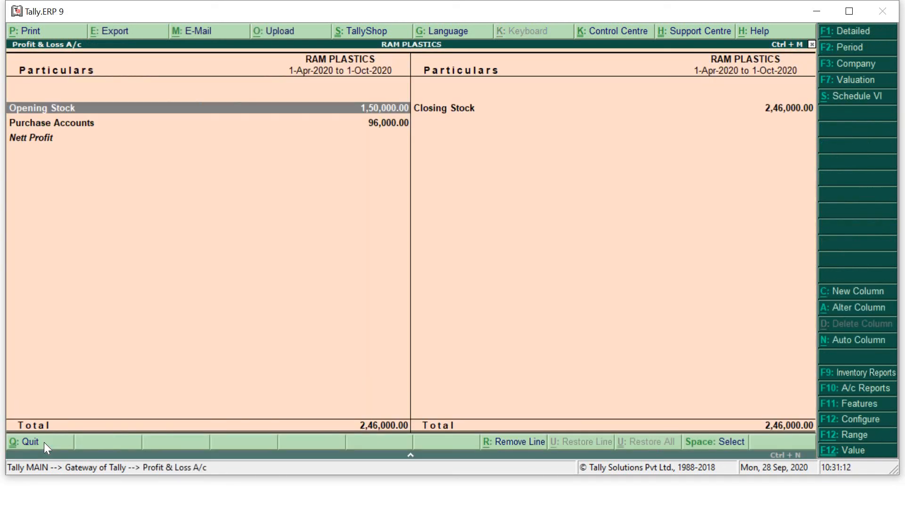
Drill down from Purchase Accounts to the monthly summary of the Goods Purchase ledger
key(Down)
key(Return)
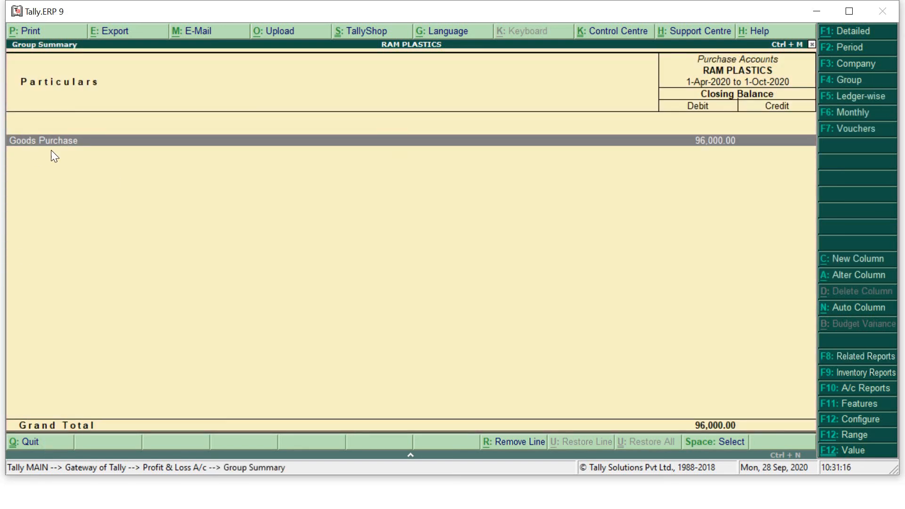
key(Return)
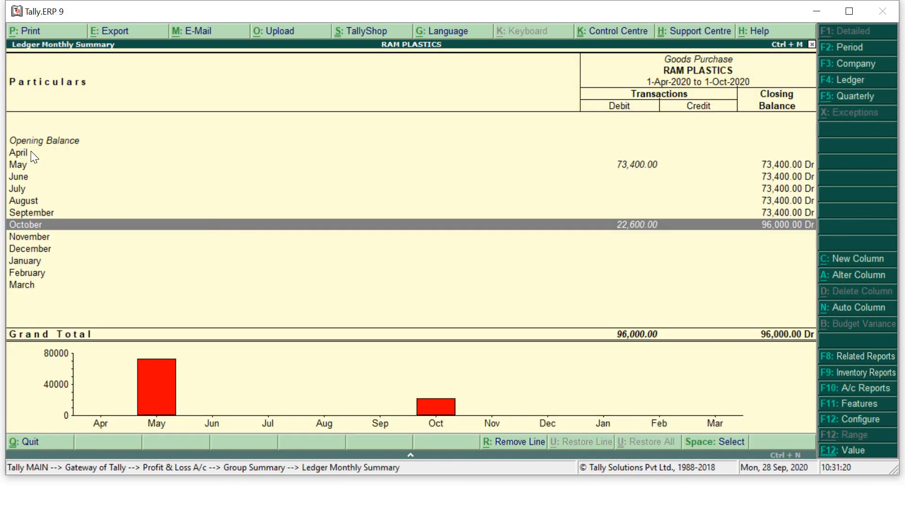
Look through the monthly purchase figures of the Goods Purchase ledger and open the October vouchers
key(Up)
key(Up)
key(Up)
key(Up)
key(Up)
key(Down)
key(Down)
key(Down)
key(Down)
key(Down)
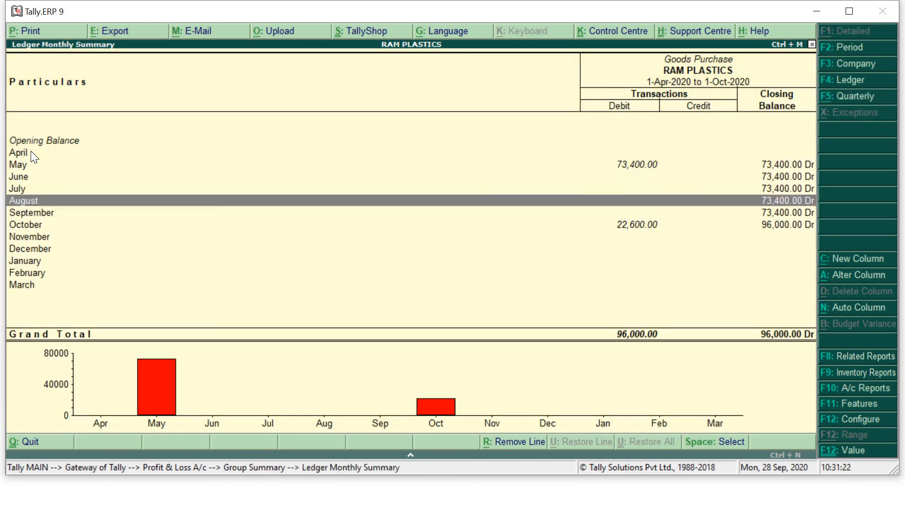
key(Return)
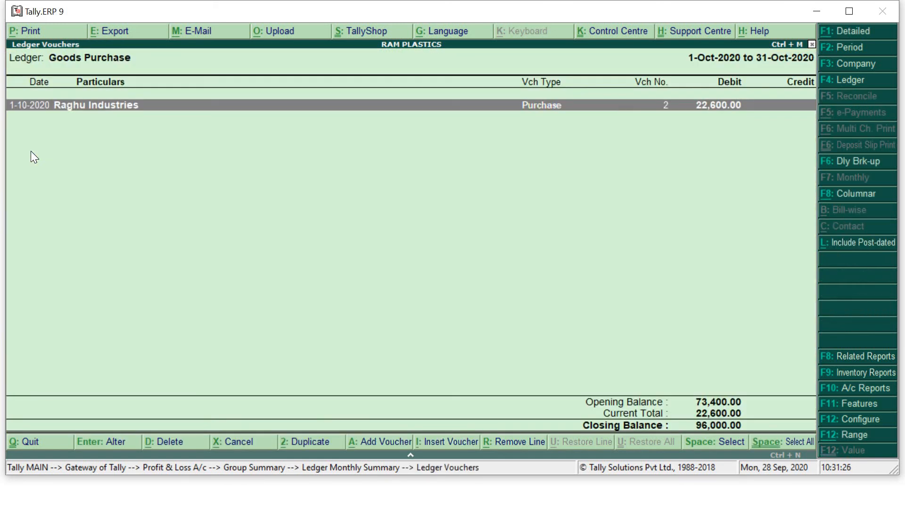
Set the ledger voucher period from 1-4-2020 to 31-3-2021 and review the OMNI PLASTICS and Raghu Industries purchase entries
key(F2)
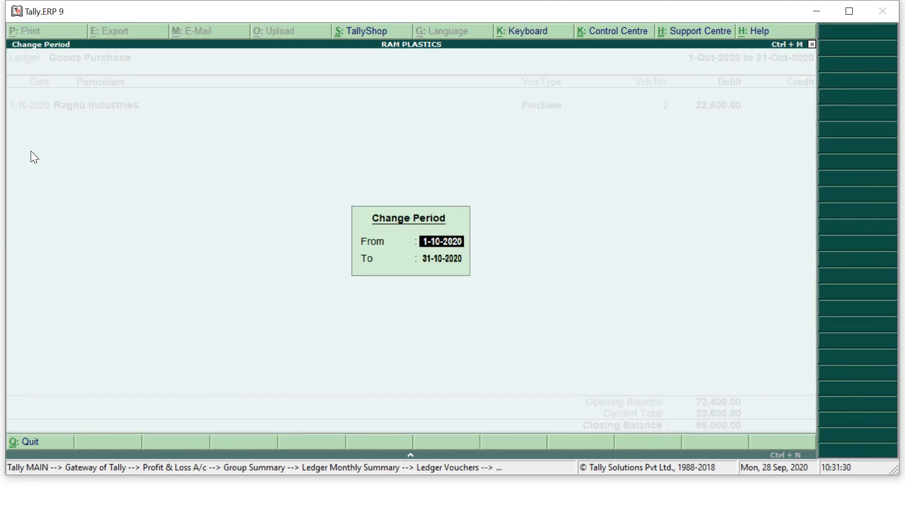
text(1-4-)
key(Return)
text(31-3)
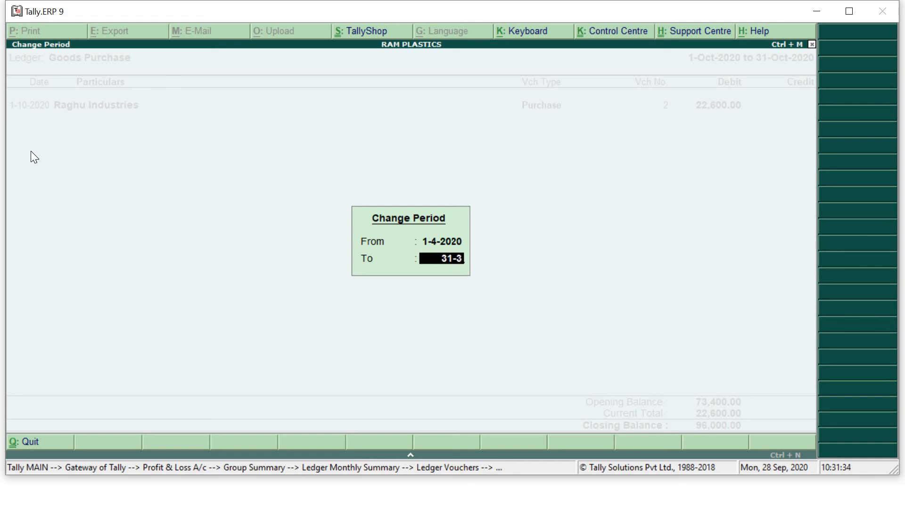
key(Return)
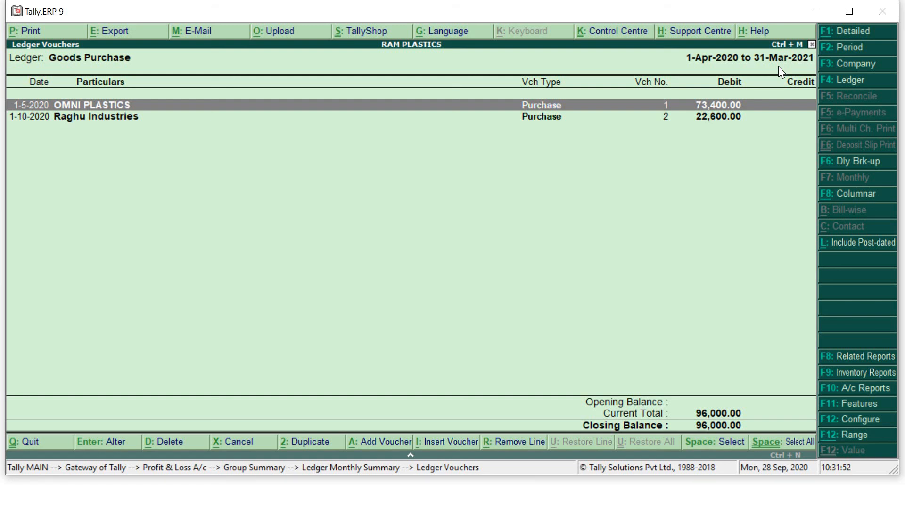
key(Down)
key(Up)
key(Down)
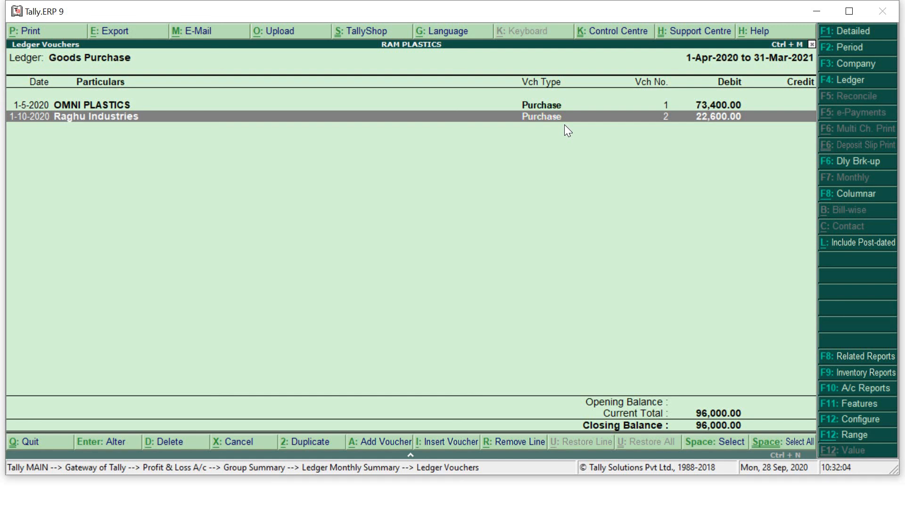
Leave the Goods Purchase ledger reports, return to the Gateway of Tally, and open the company's Balance Sheet
click(53, 448)
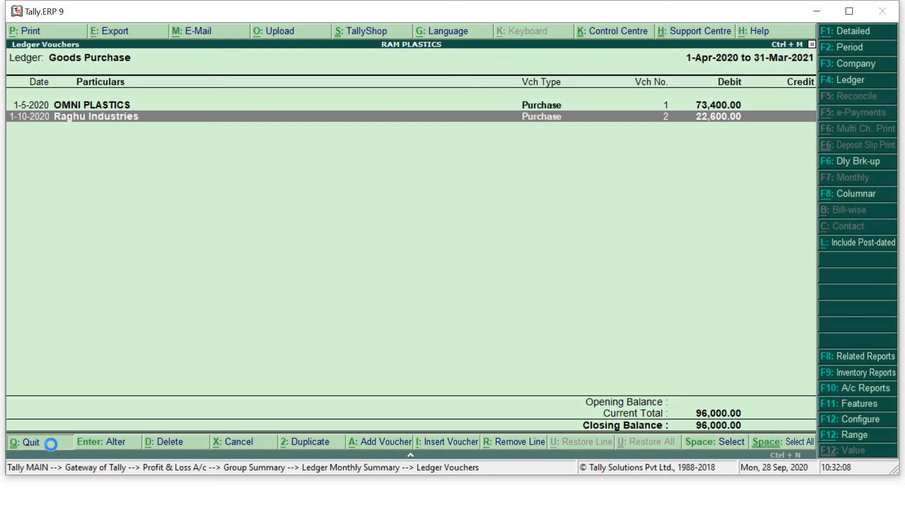
key(Up)
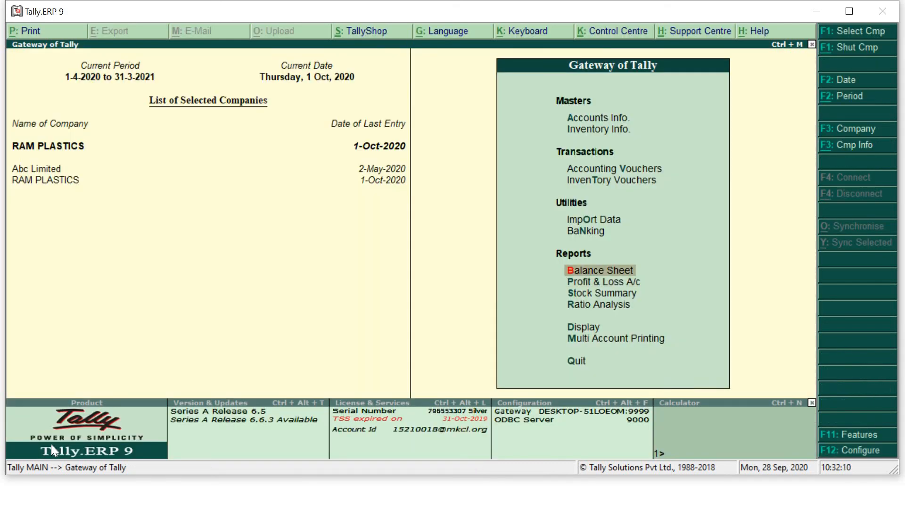
key(Return)
Drill down through Current Liabilities to Sundry Creditors and examine the balances of OMNI PLASTICS and Raghu Industries
key(Down)
key(Down)
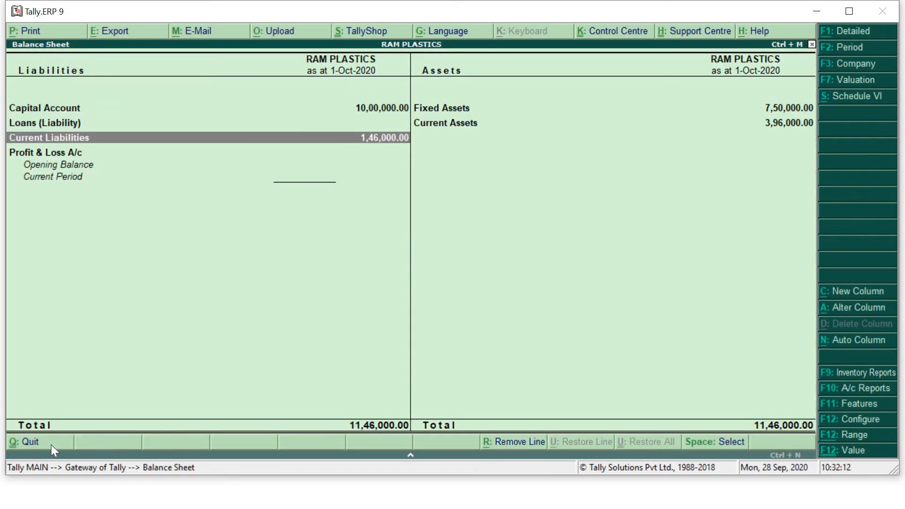
key(Return)
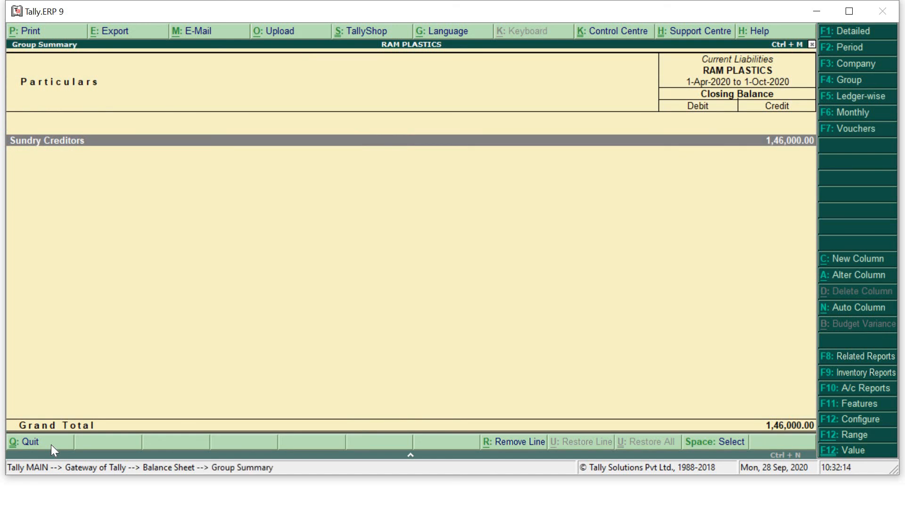
key(Return)
key(Down)
key(Up)
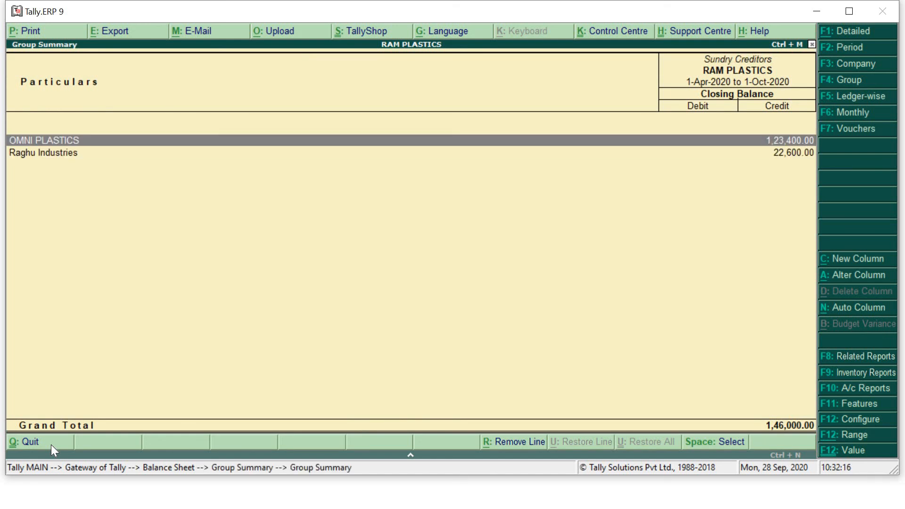
key(Down)
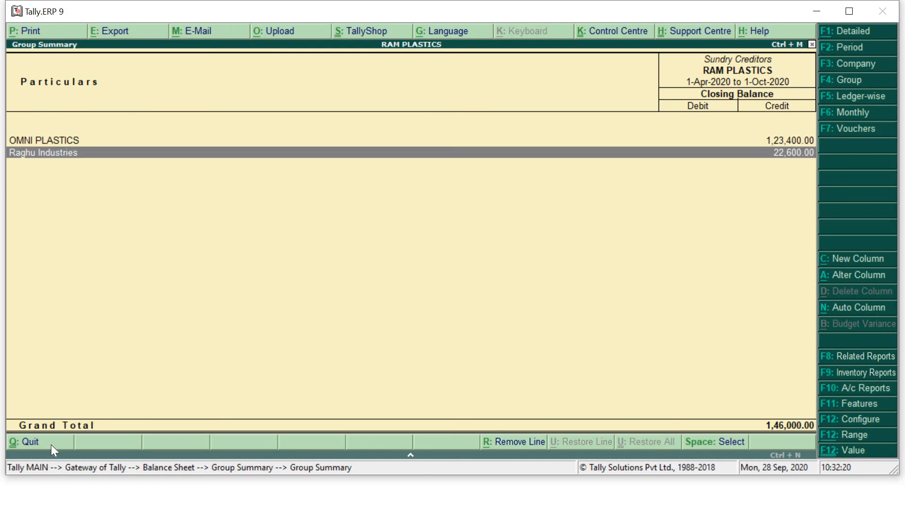
Open the monthly summary of the OMNI PLASTICS ledger and examine its balances back to April
key(Up)
key(Return)
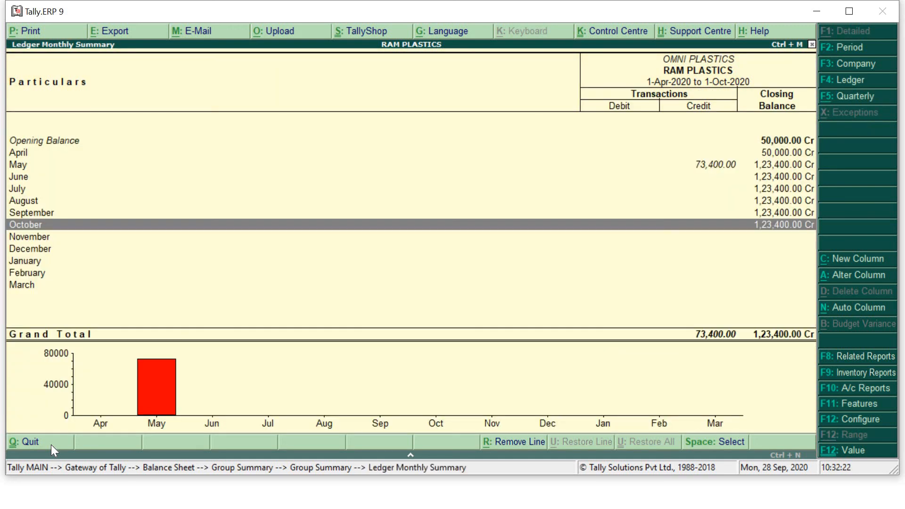
key(Up)
key(Up)
key(Up)
key(Up)
key(Up)
key(Up)
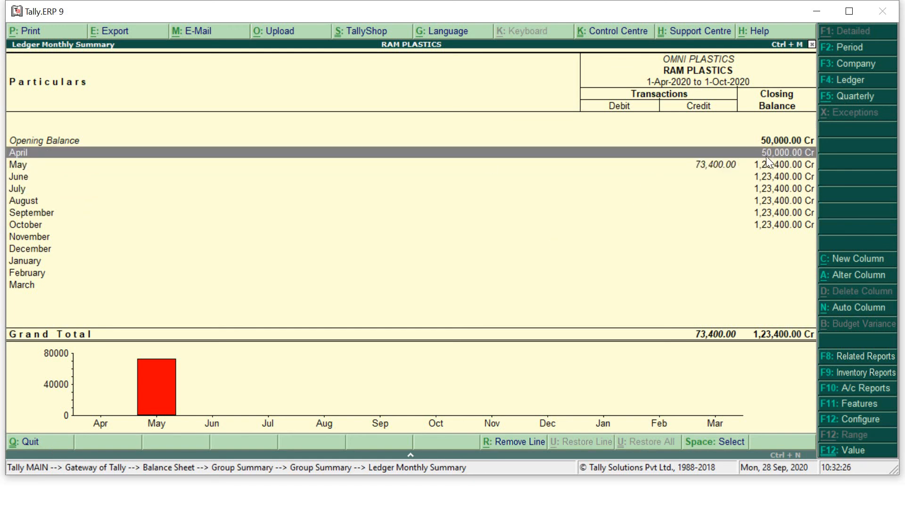
Open the May purchase voucher of OMNI PLASTICS to inspect its stock items and close the voucher
key(Down)
key(Return)
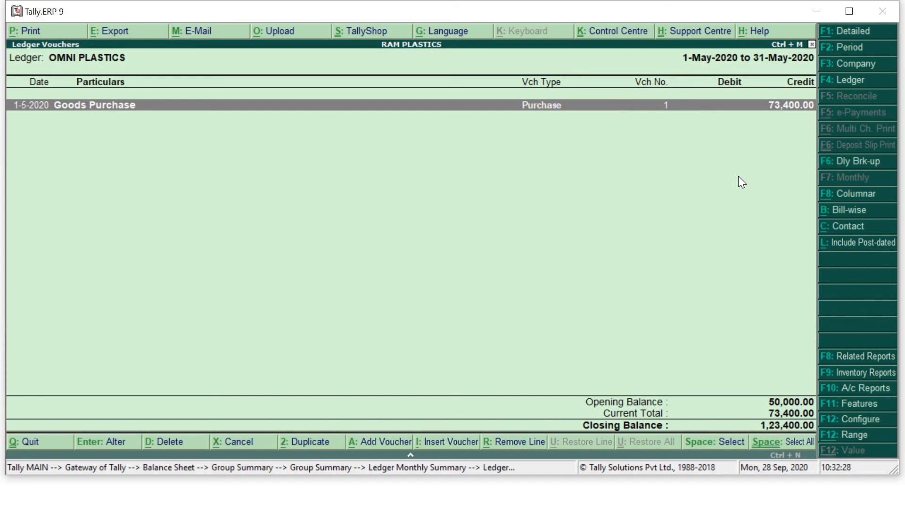
key(Return)
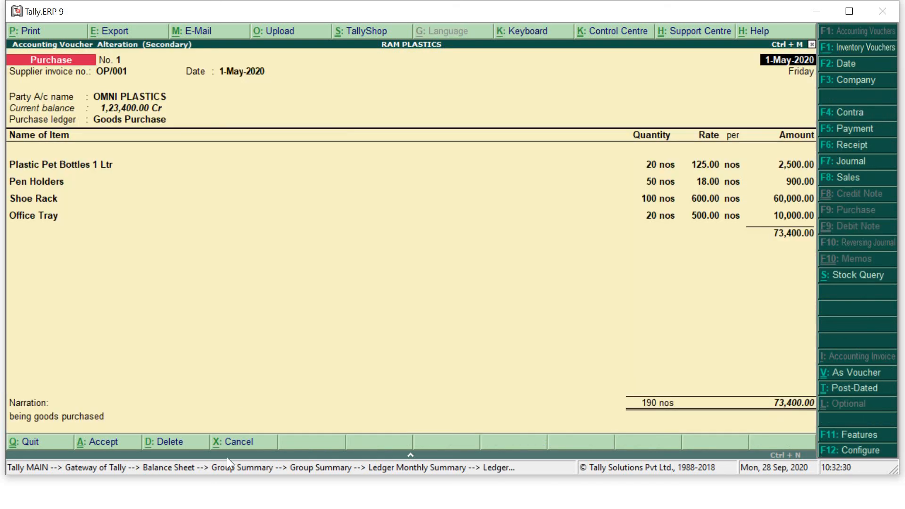
click(45, 443)
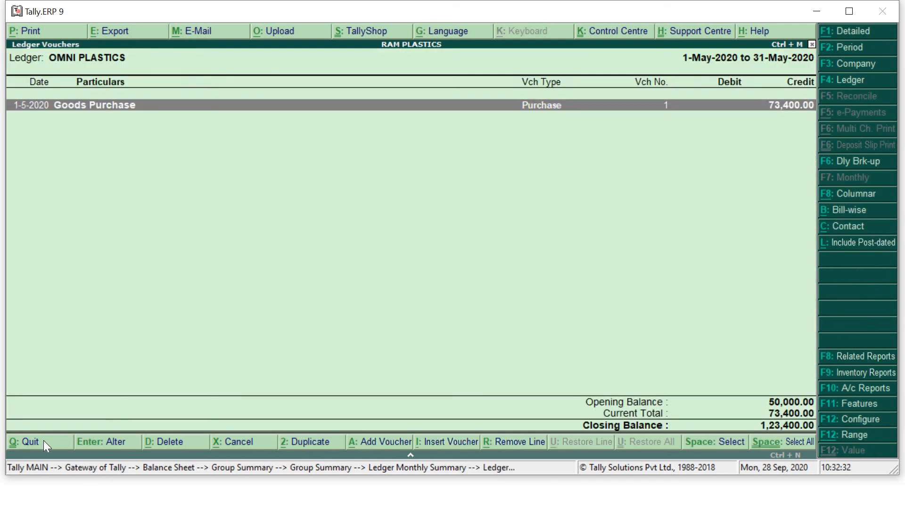
Leave the OMNI PLASTICS ledger and reopen the Sundry Creditors summary from the Balance Sheet's Current Liabilities
click(45, 443)
key(Return)
key(Down)
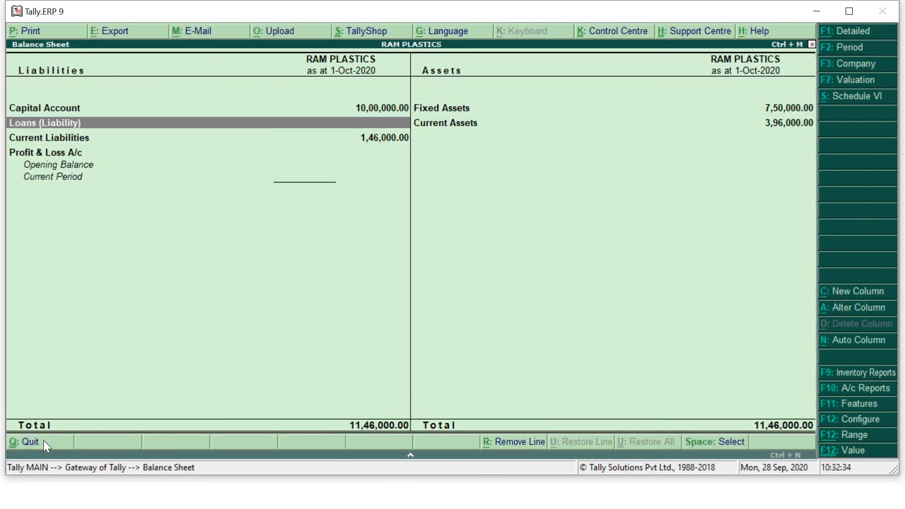
key(Down)
key(Return)
key(Return)
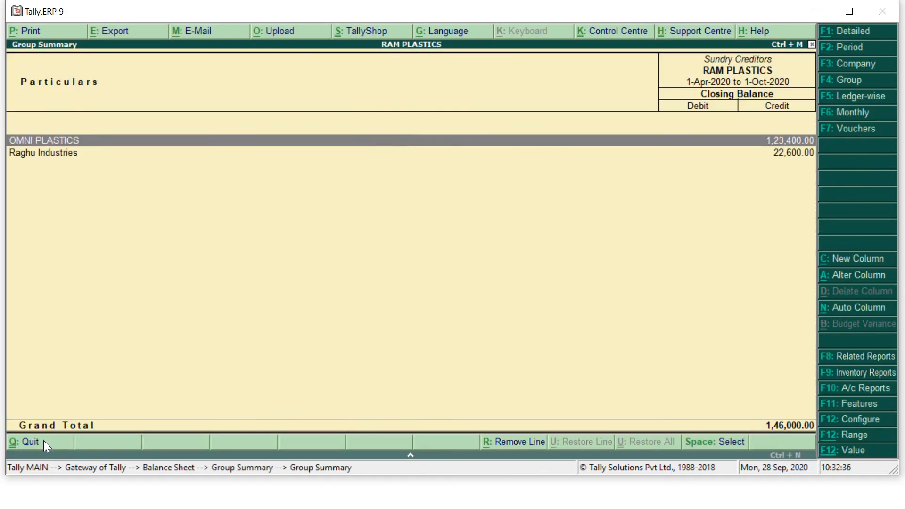
Compare the two suppliers' closing balances under Sundry Creditors and return to the Gateway of Tally
key(Down)
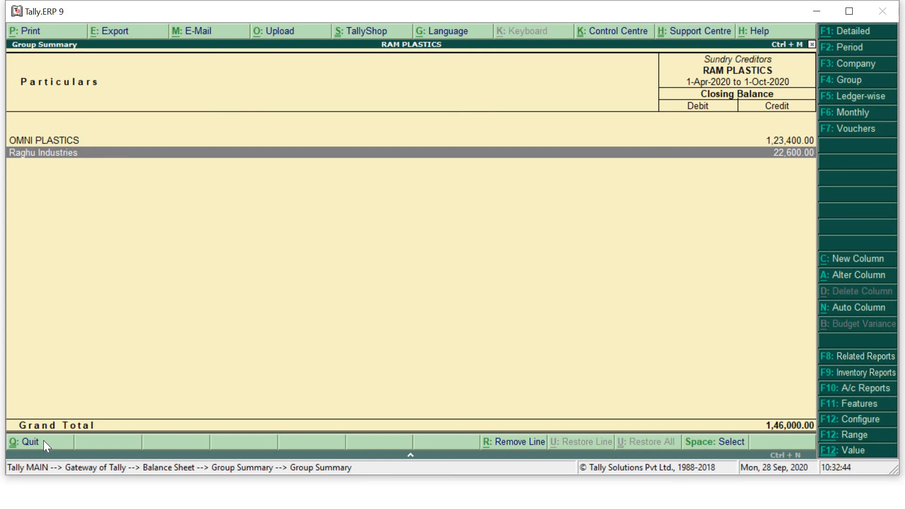
key(Up)
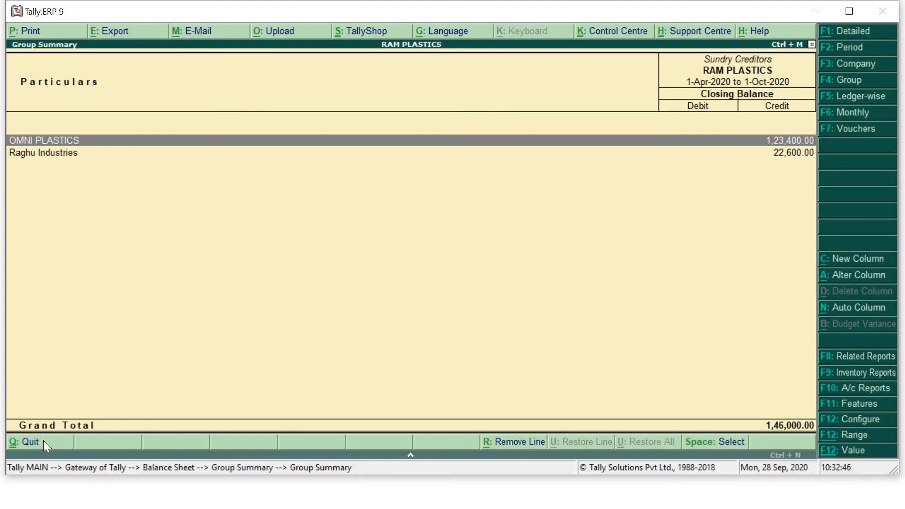
key(Down)
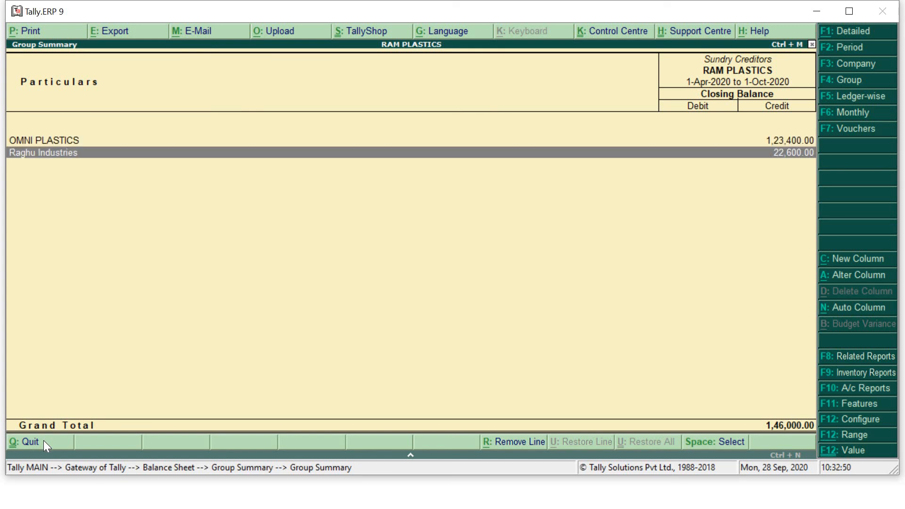
key(Up)
key(Down)
click(44, 443)
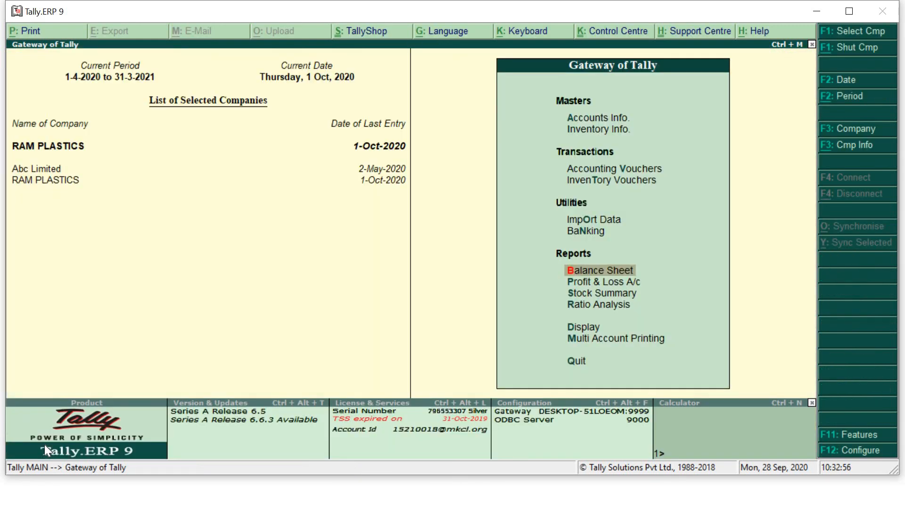